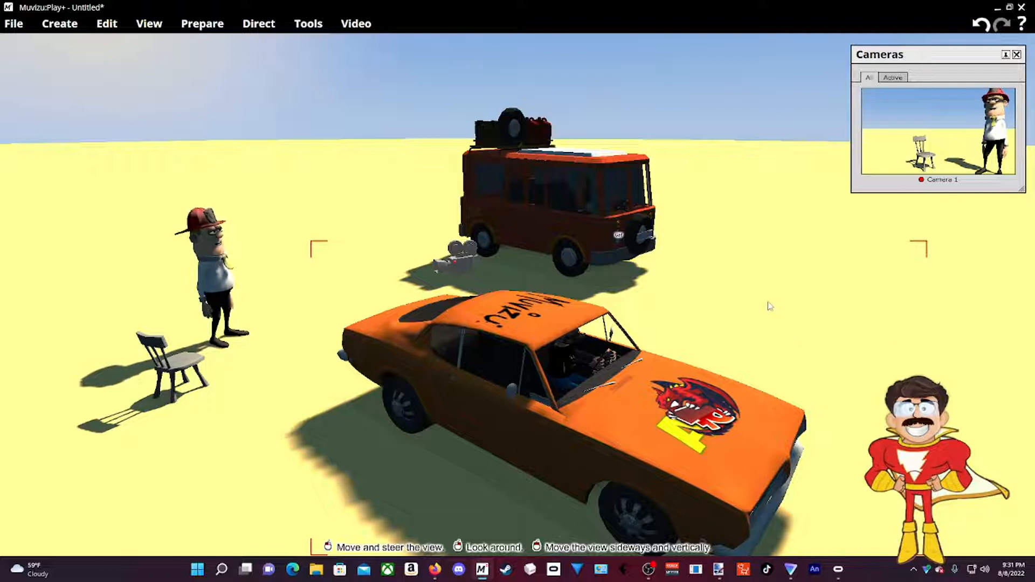
Open the directional light's settings and lower its brightness to 16.7%.
right_click_drag(757, 344, 606, 157)
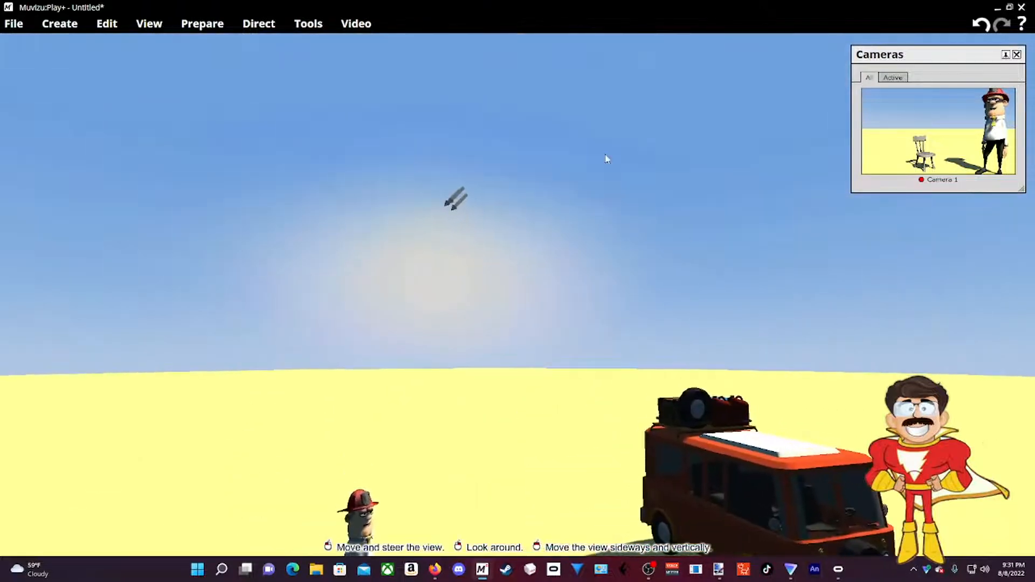
left_click(455, 200)
right_click(461, 199)
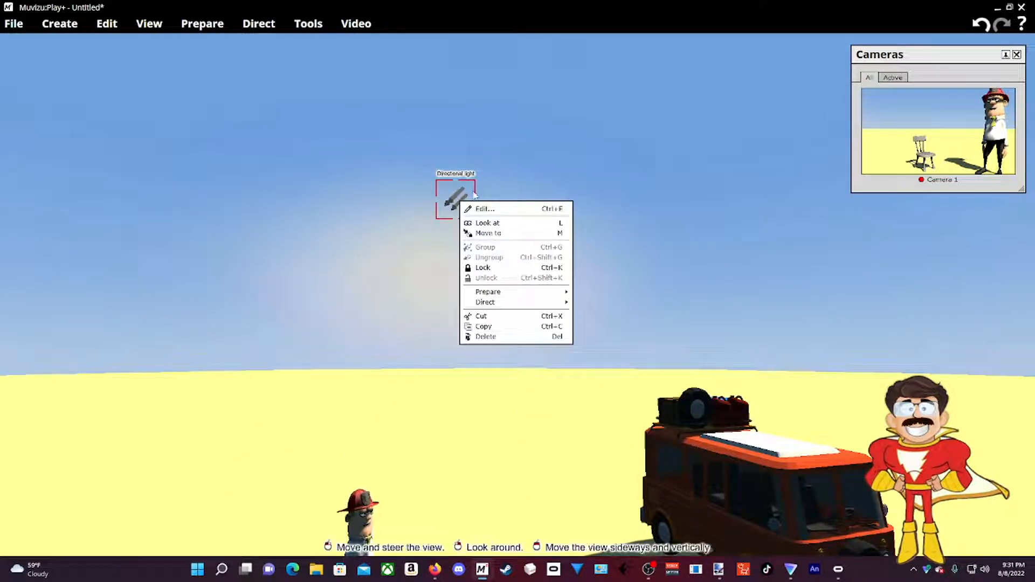
left_click(485, 209)
right_click_drag(635, 264, 648, 356)
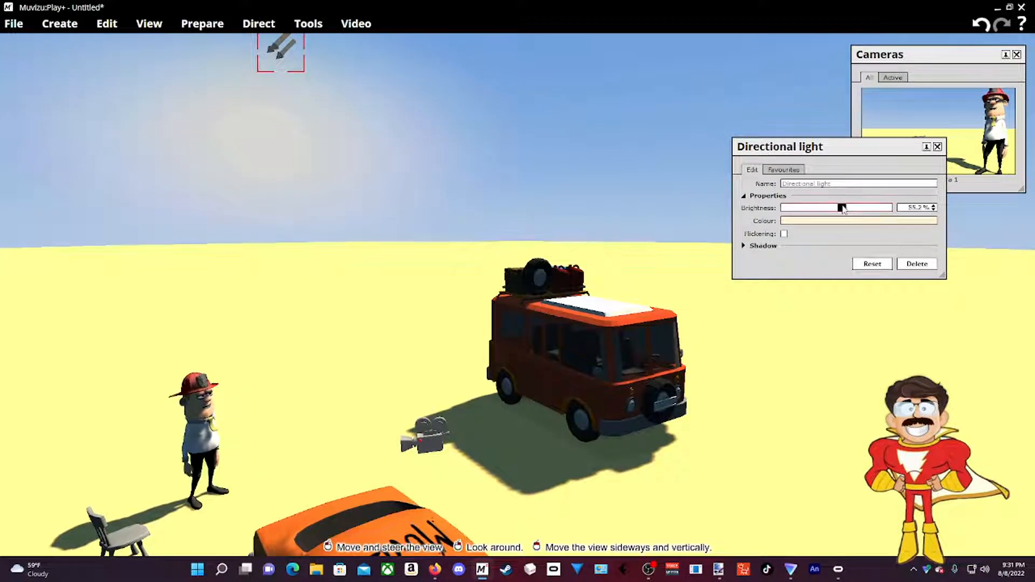
left_click_drag(842, 208, 805, 214)
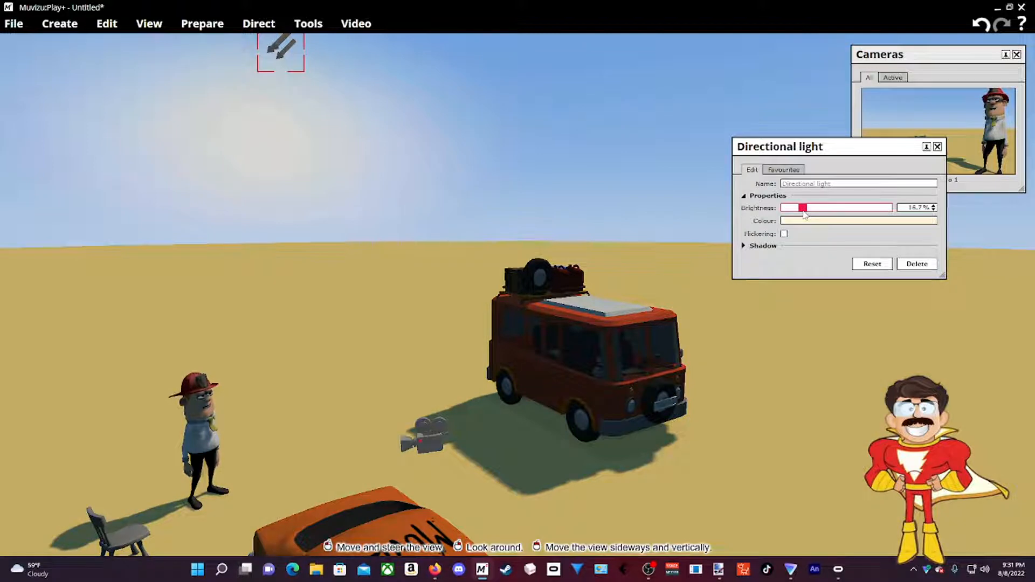
middle_click_drag(552, 426, 591, 379)
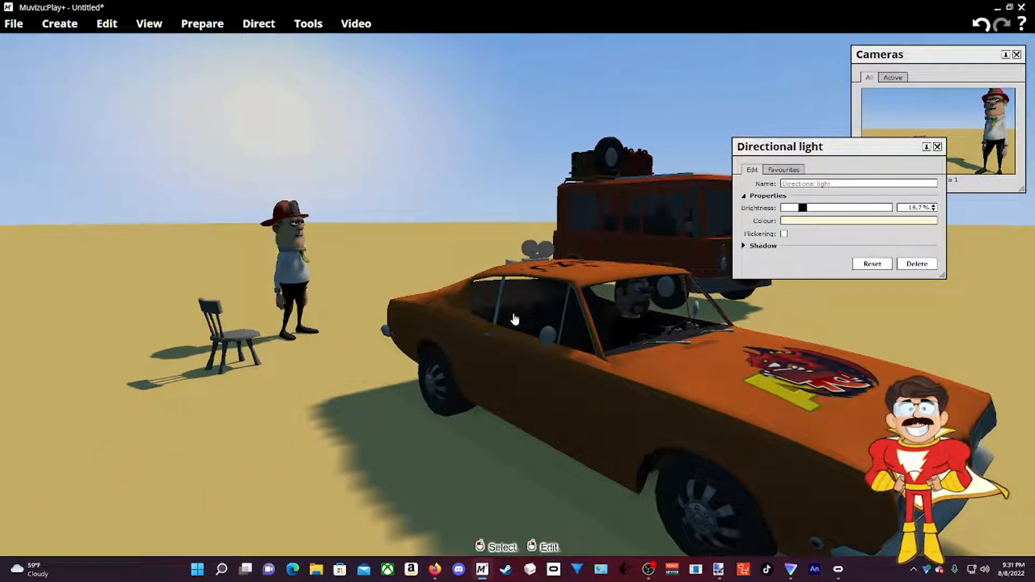
middle_click_drag(387, 242, 390, 222)
Raise the directional light's brightness to 58.3%.
left_click_drag(804, 208, 838, 210)
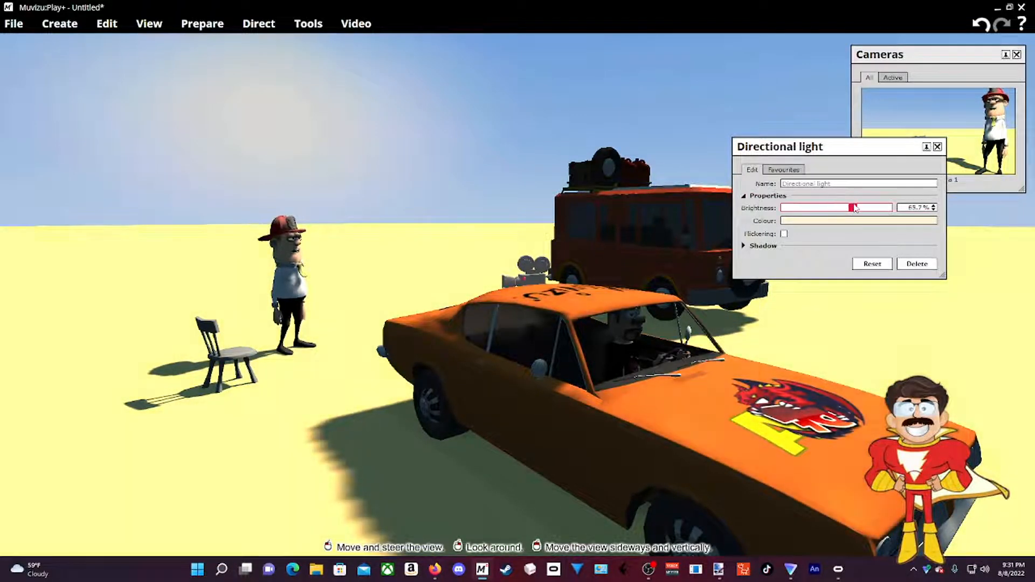
middle_click_drag(836, 310, 857, 275)
left_click_drag(857, 275, 825, 313)
right_click_drag(836, 309, 850, 341)
right_click_drag(423, 295, 372, 307)
middle_click_drag(422, 295, 390, 295)
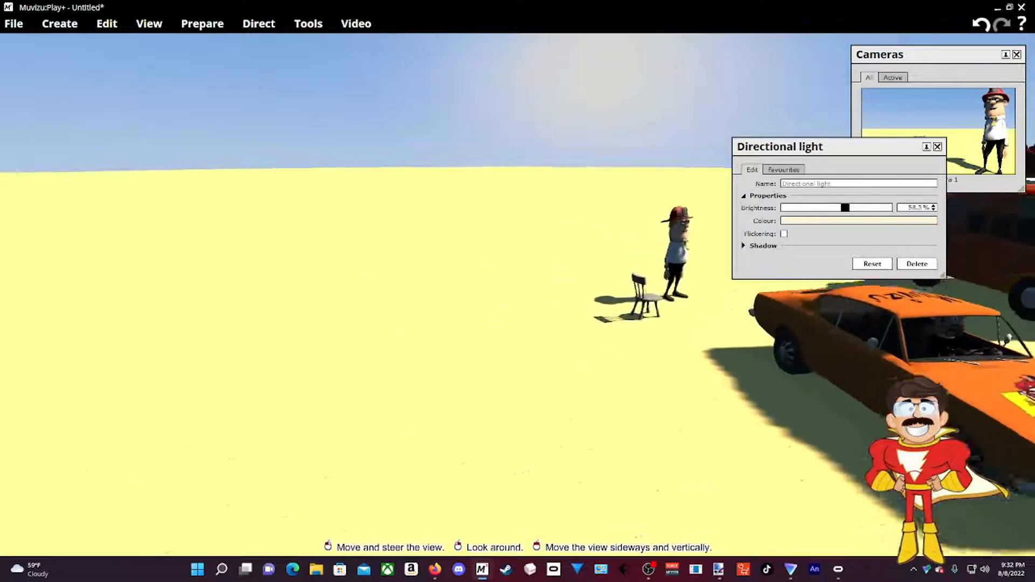
right_click_drag(419, 292, 485, 285)
middle_click_drag(419, 291, 401, 292)
scroll(399, 248, "up", 6)
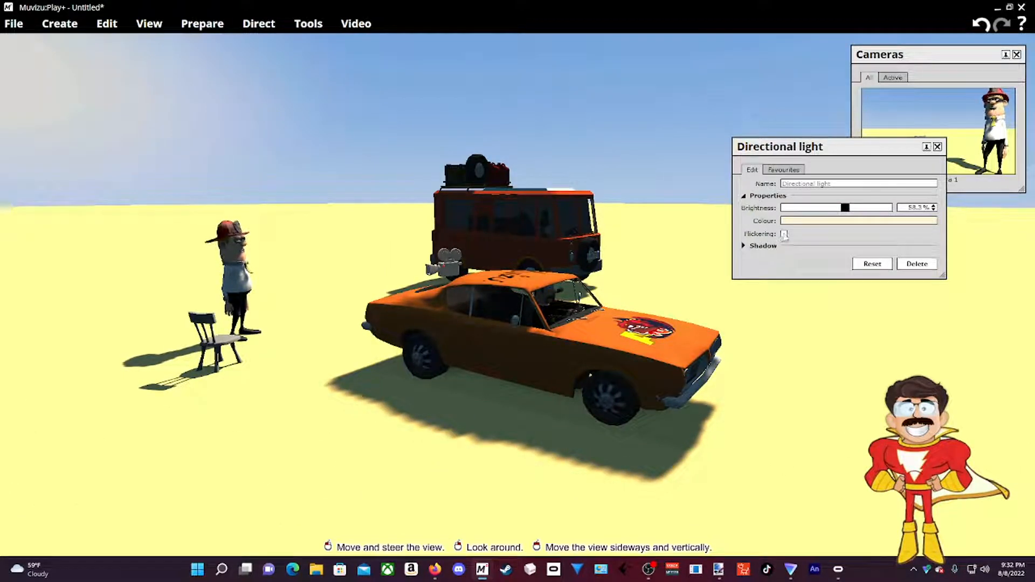
Turn off the directional light's shadow casting to compare the scene without shadows, and turn it back on.
left_click(763, 246)
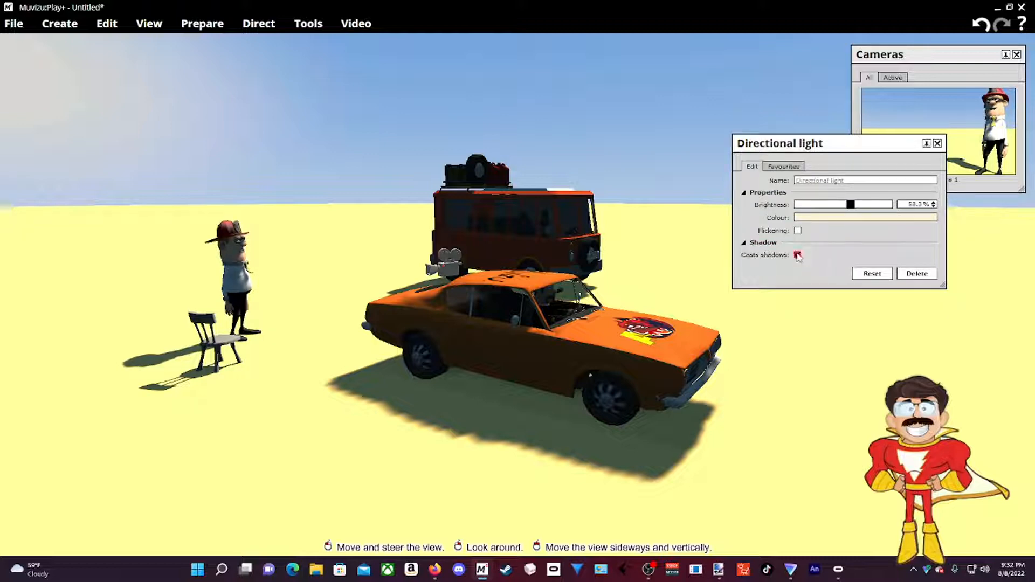
left_click(798, 255)
middle_click_drag(519, 429, 415, 435)
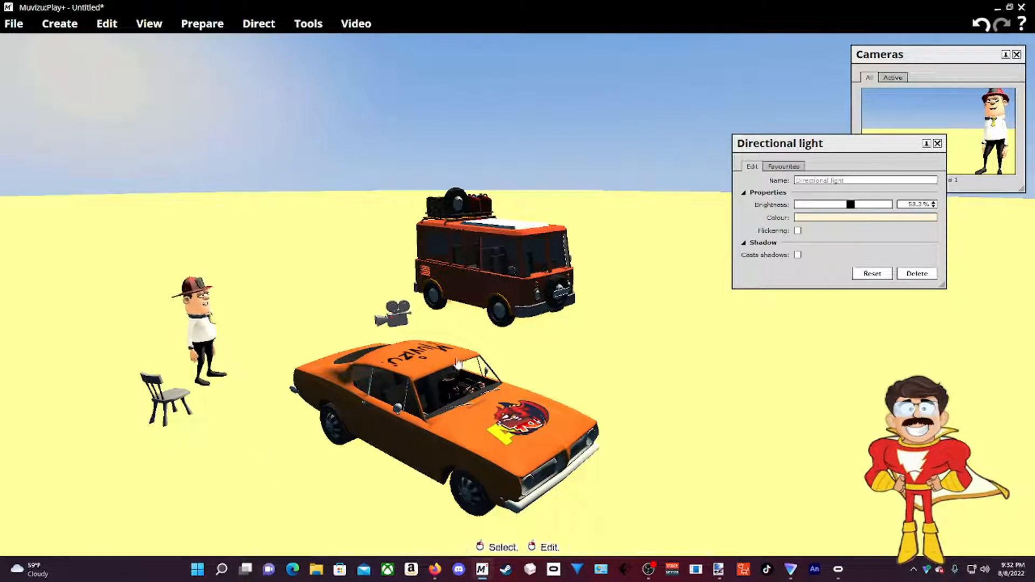
left_click(798, 255)
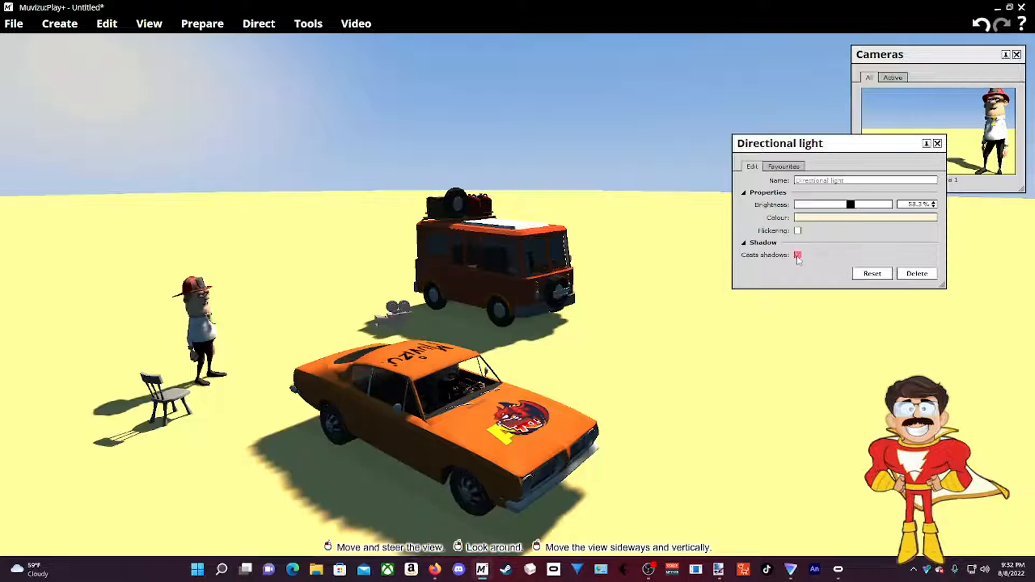
Examine the shadows cast on the ground by the car and the van.
right_click_drag(677, 381, 809, 318)
right_click_drag(641, 343, 645, 344)
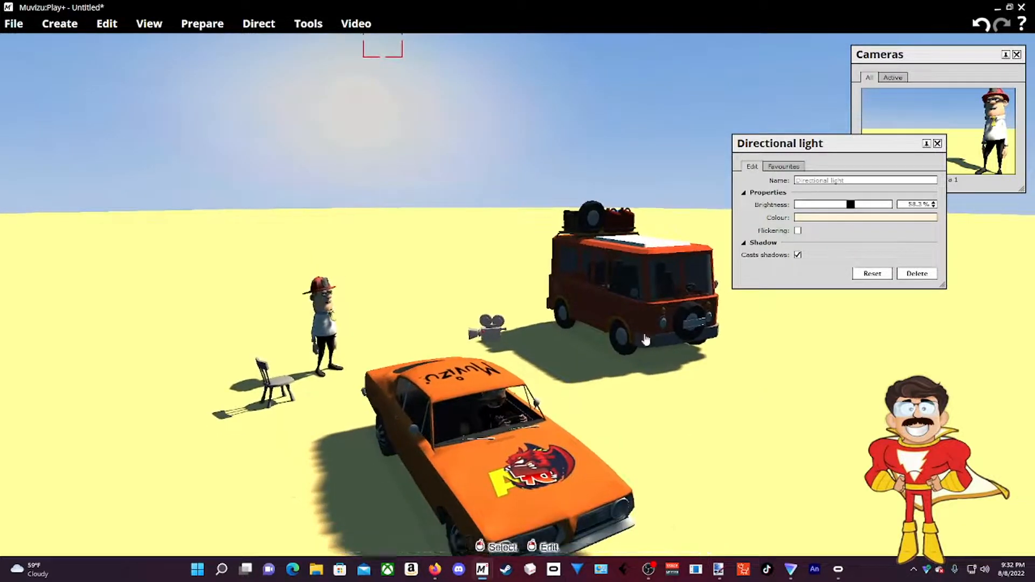
right_click_drag(715, 397, 763, 356)
left_click_drag(715, 398, 705, 357)
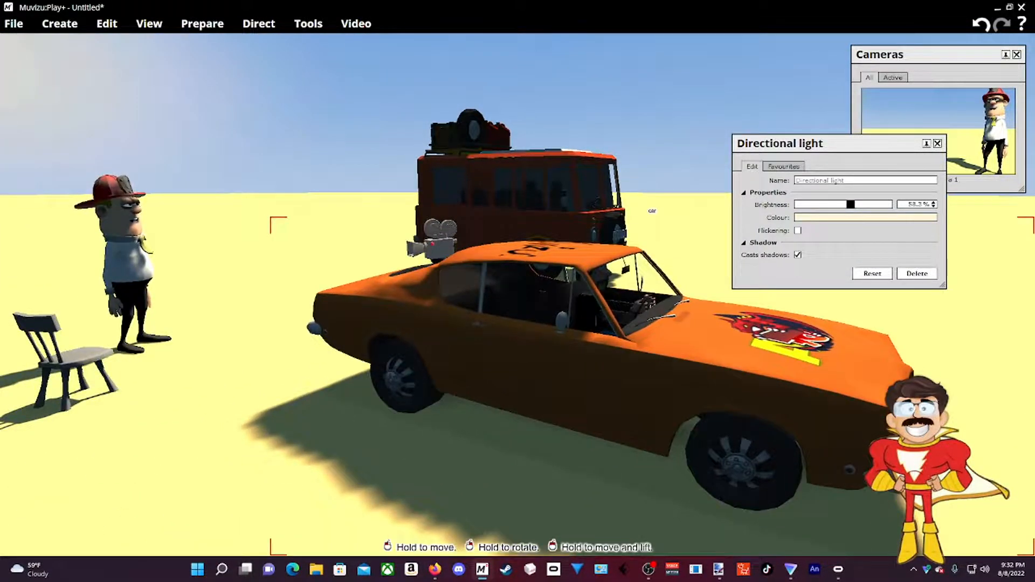
right_click_drag(488, 433, 519, 437)
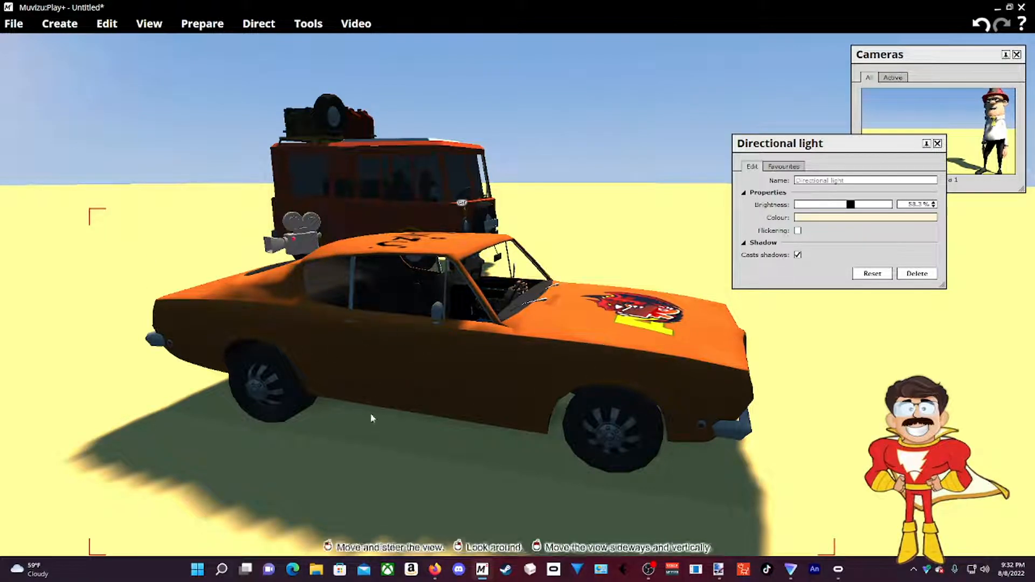
Examine up close how the helmet's shadow falls on the character's face and shirt.
left_click_drag(344, 468, 260, 353)
right_click_drag(260, 353, 221, 386)
left_click_drag(221, 386, 202, 398)
right_click_drag(501, 372, 532, 356)
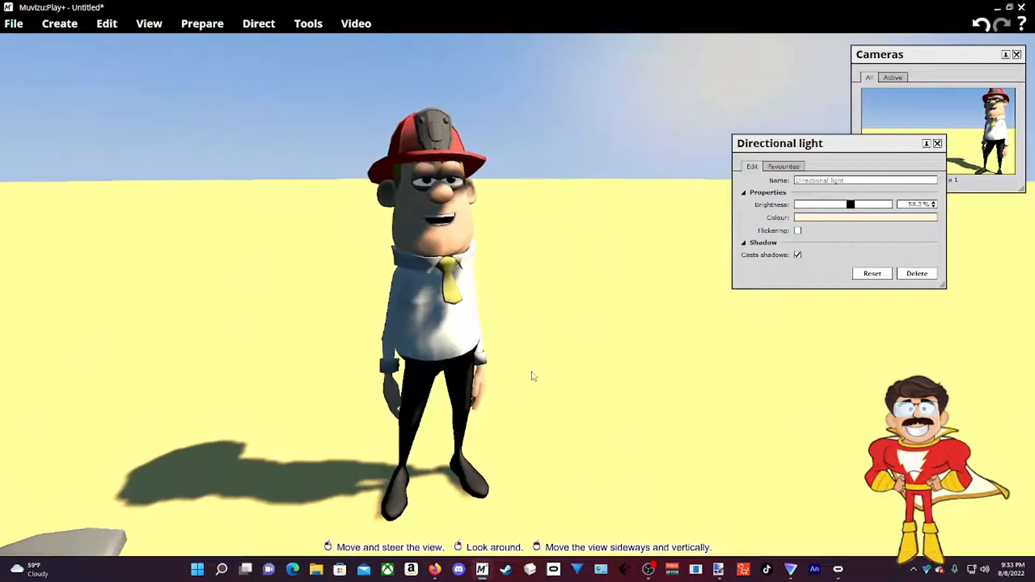
left_click_drag(562, 390, 560, 412)
right_click_drag(560, 413, 561, 393)
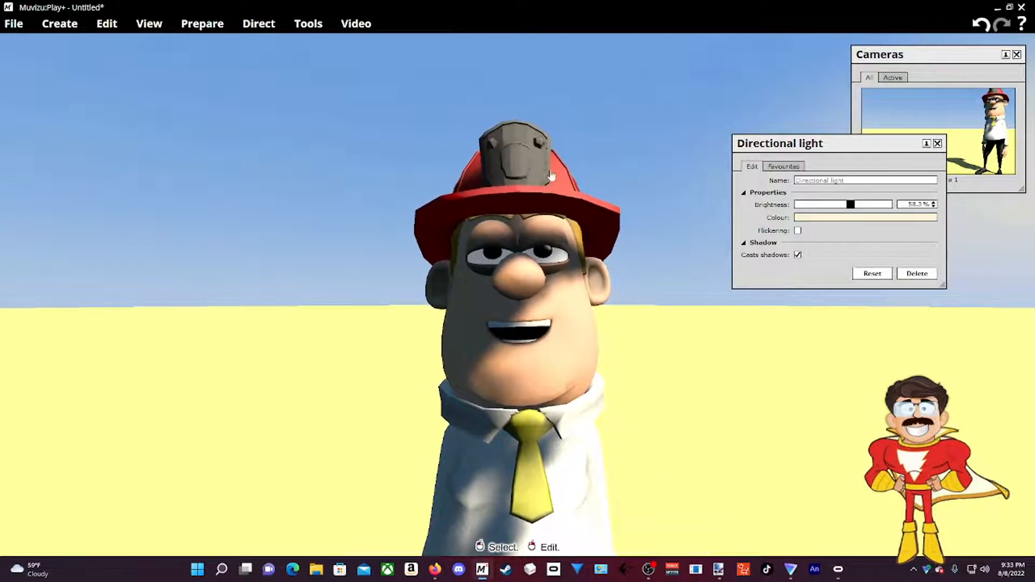
left_click_drag(598, 221, 598, 177)
right_click_drag(598, 178, 598, 285)
left_click_drag(598, 286, 598, 243)
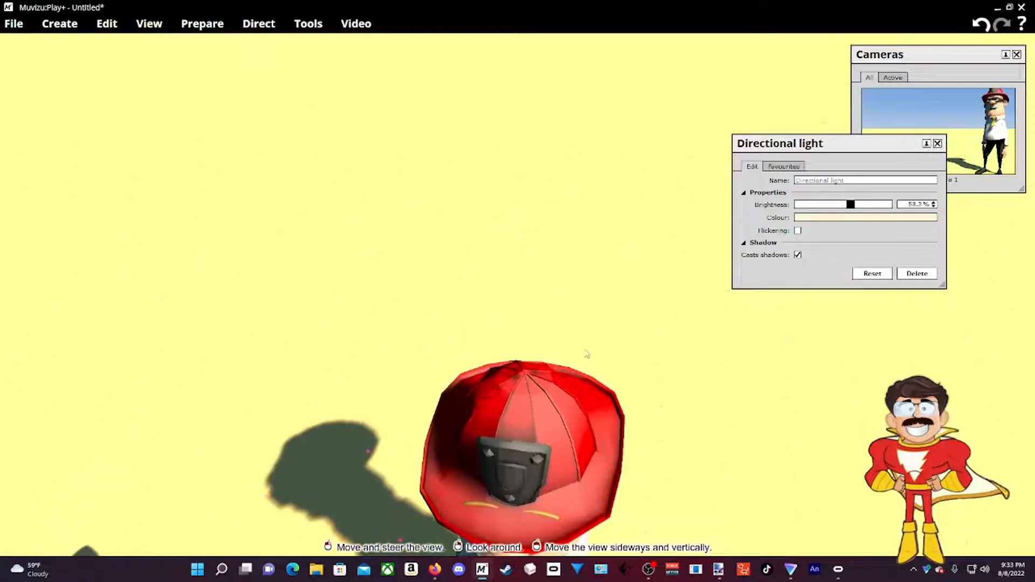
middle_click_drag(756, 433, 722, 518)
right_click_drag(723, 518, 758, 418)
middle_click_drag(758, 418, 798, 418)
left_click_drag(798, 418, 749, 445)
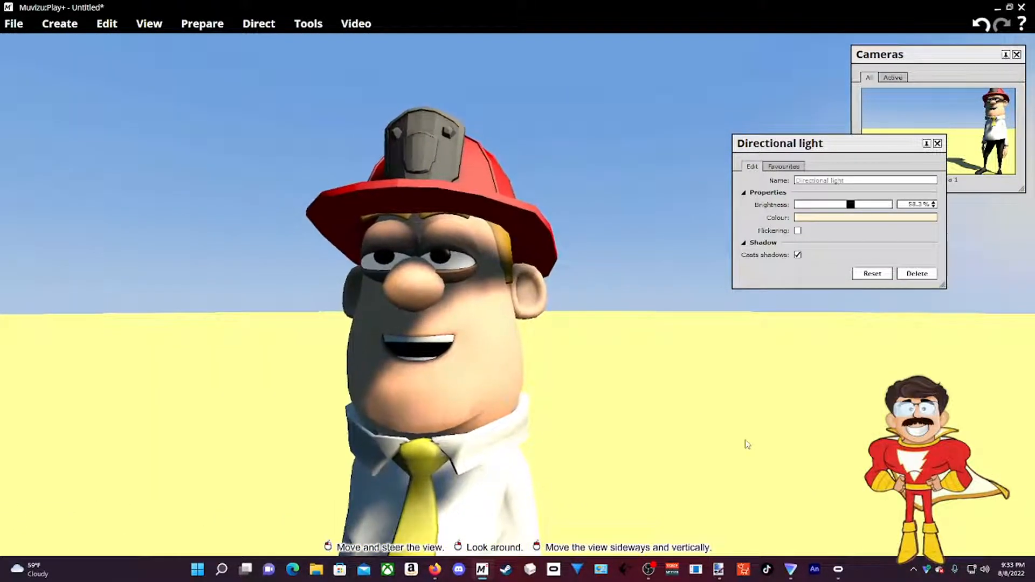
scroll(732, 393, "down", 5)
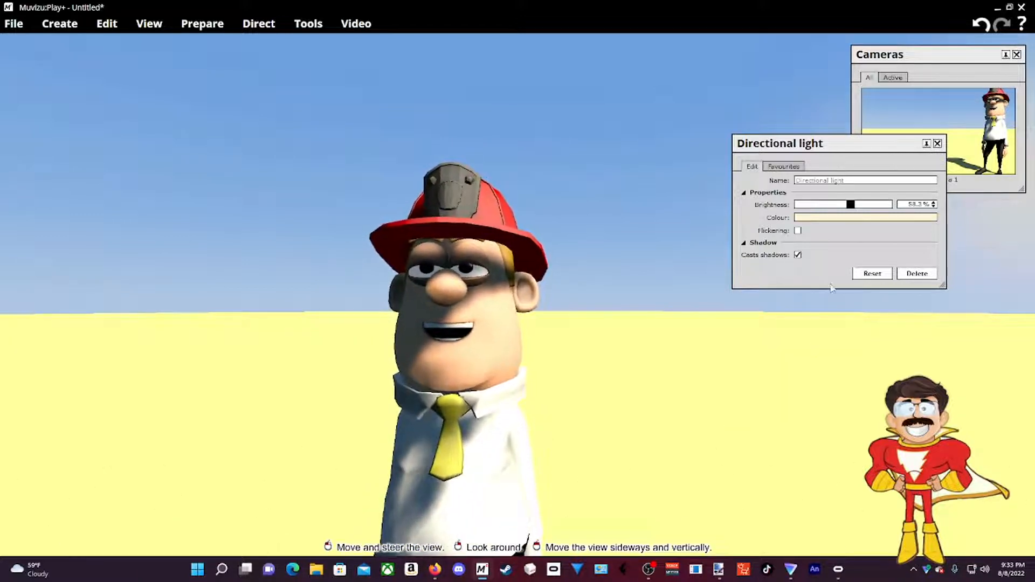
Close the directional light's settings and open the environment settings beside the Cameras window.
left_click(938, 143)
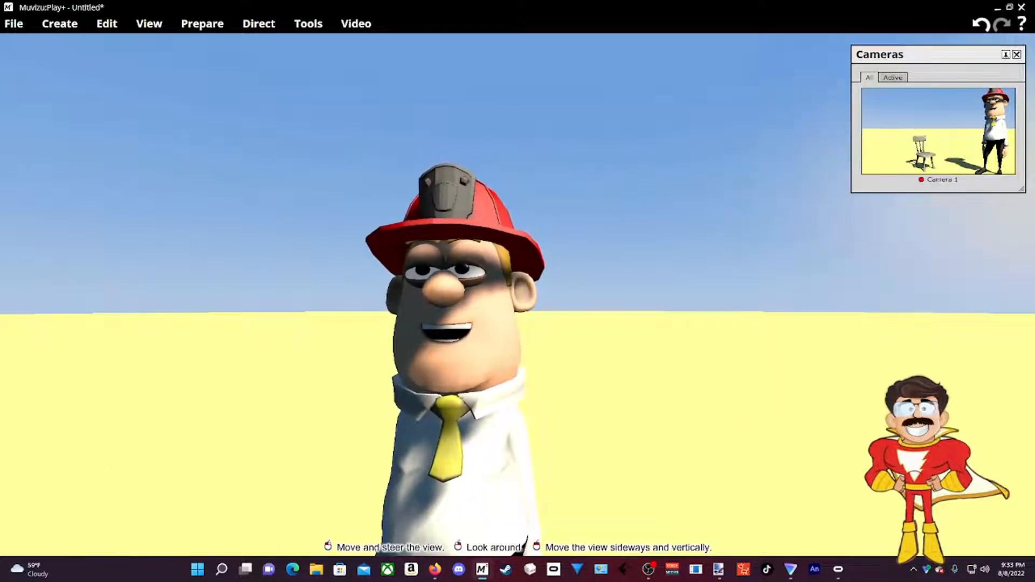
right_click(812, 244)
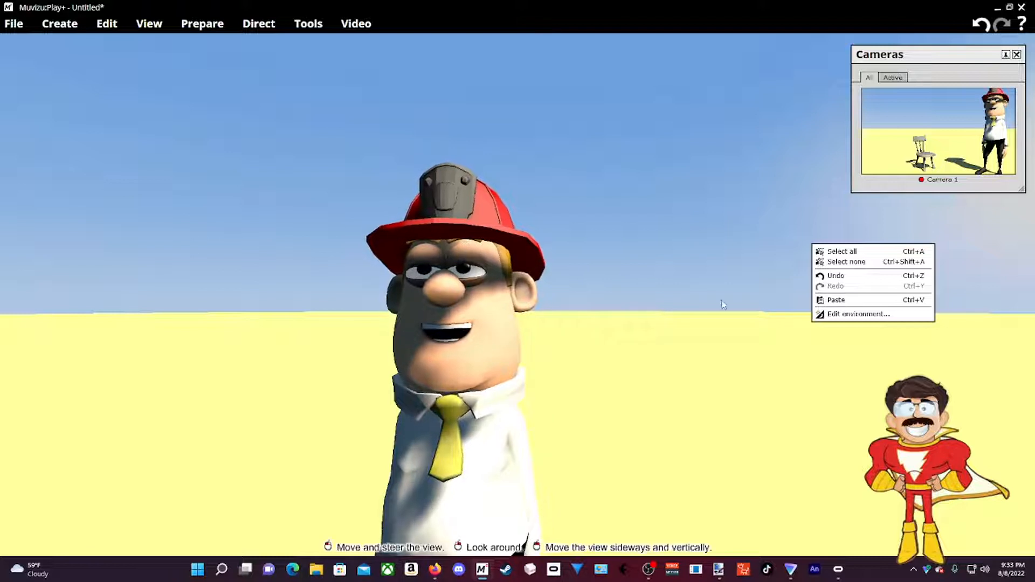
left_click(844, 315)
left_click_drag(856, 170, 670, 63)
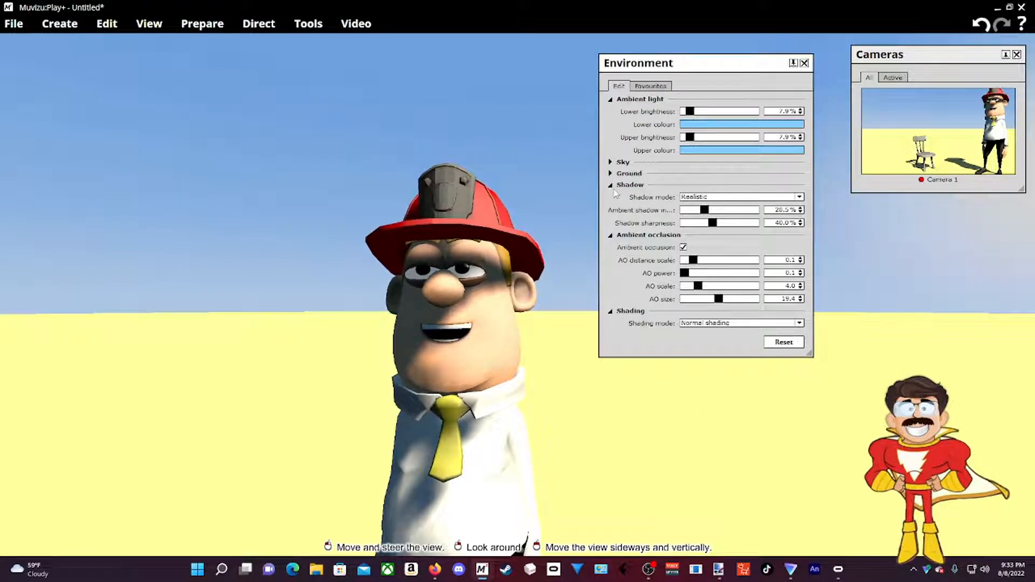
Collapse the ambient occlusion settings and set the environment's shadow sharpness to 96.9%.
left_click(614, 186)
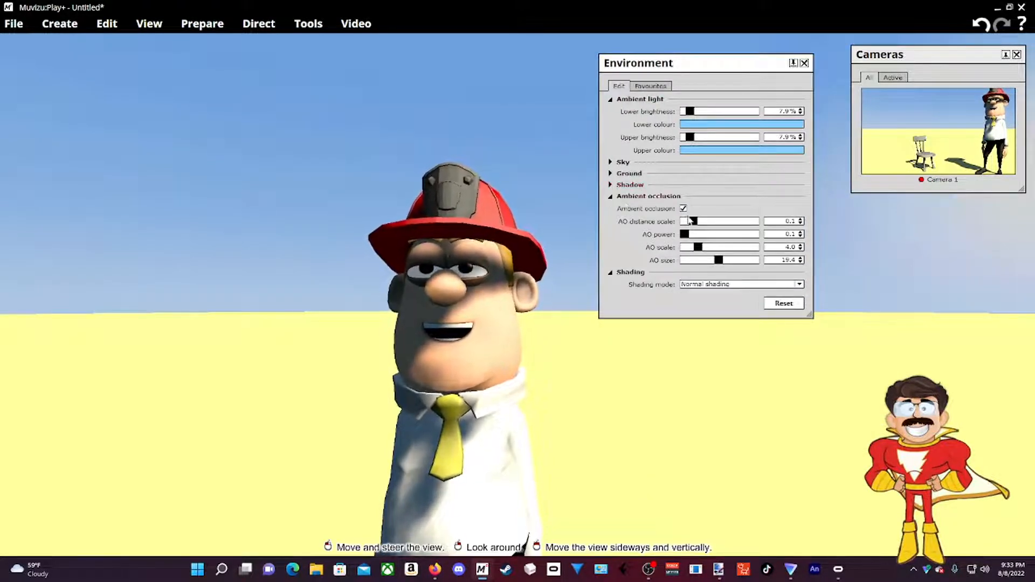
left_click(612, 197)
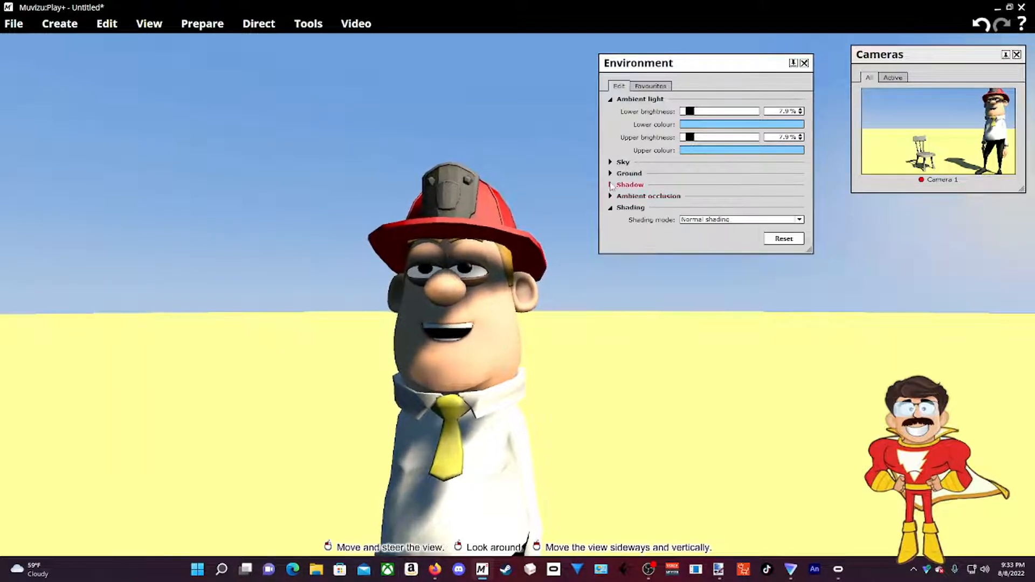
left_click(612, 186)
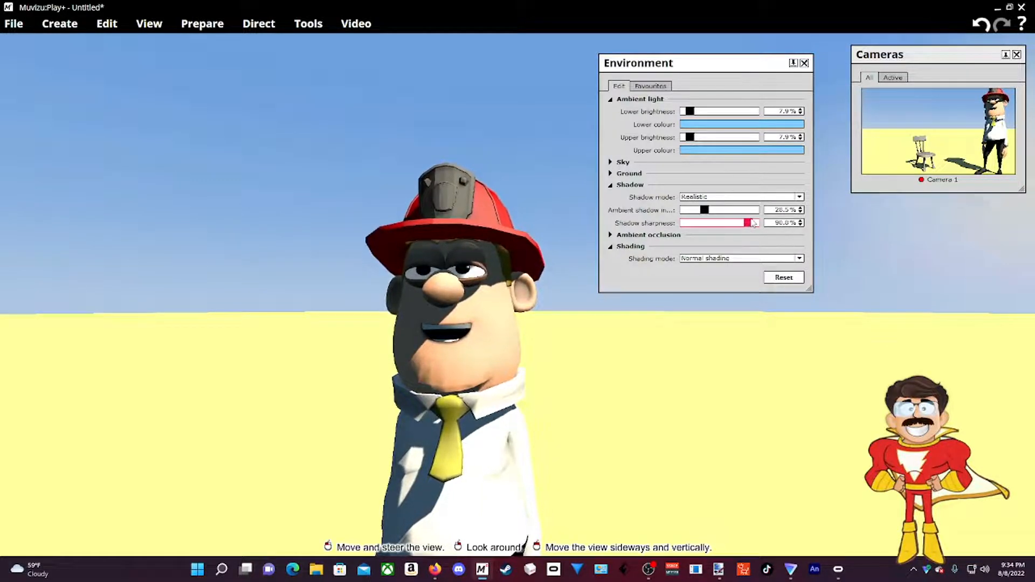
Examine the sharpened shadows on the character's face and the surrounding scene, and close the environment settings.
left_click_drag(693, 340, 685, 310)
middle_click_drag(605, 360, 618, 291)
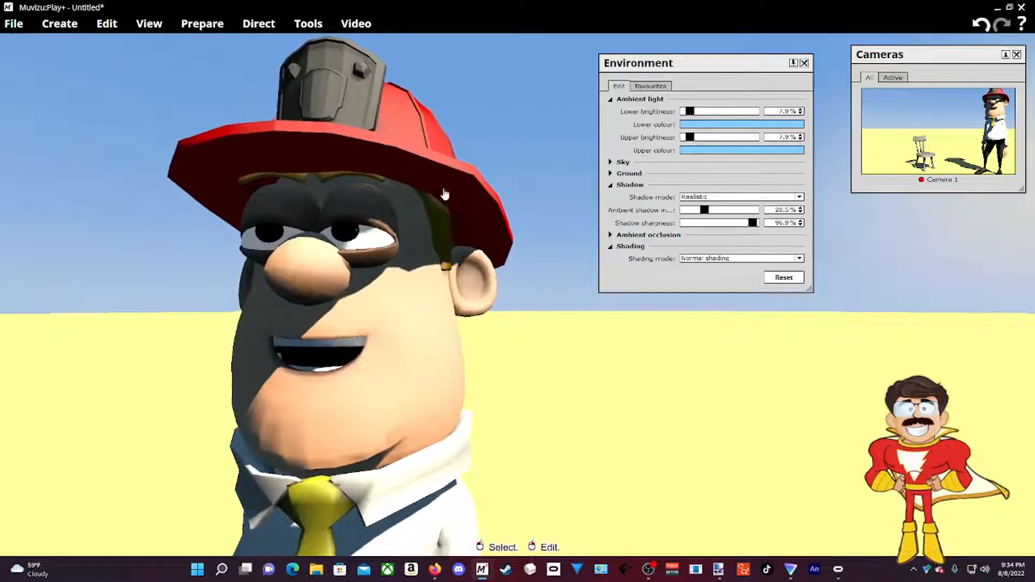
middle_click_drag(517, 424, 466, 421)
right_click_drag(466, 422, 510, 378)
middle_click_drag(510, 377, 528, 329)
scroll(655, 360, "down", 8)
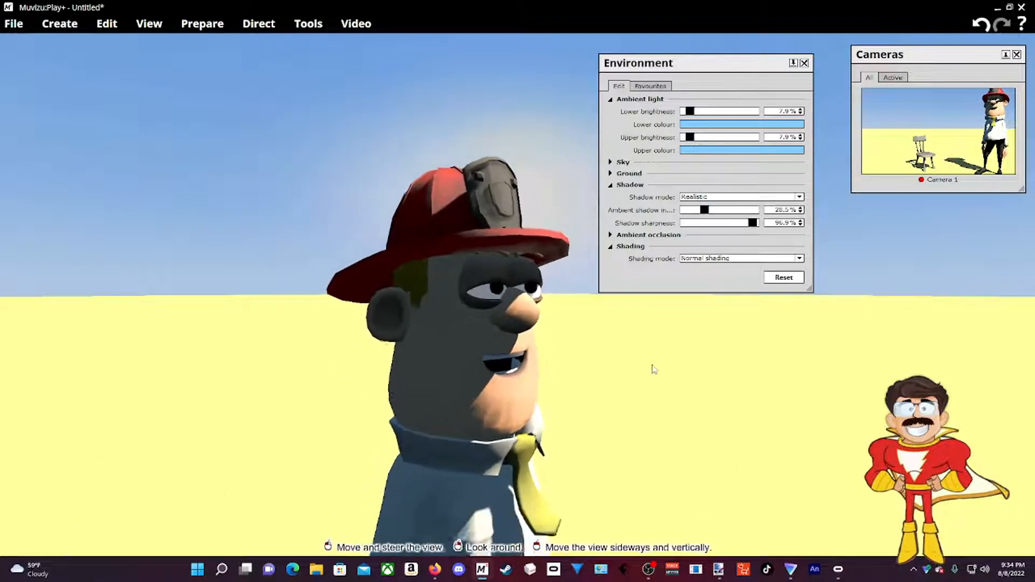
scroll(656, 360, "down", 8)
right_click_drag(656, 360, 804, 426)
middle_click_drag(804, 426, 808, 400)
scroll(808, 400, "down", 10)
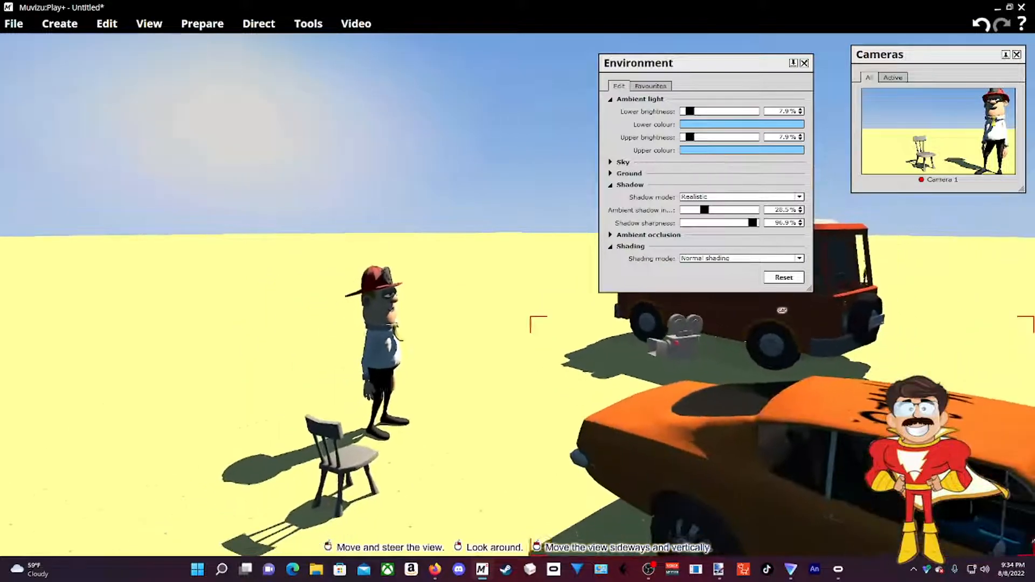
left_click(805, 63)
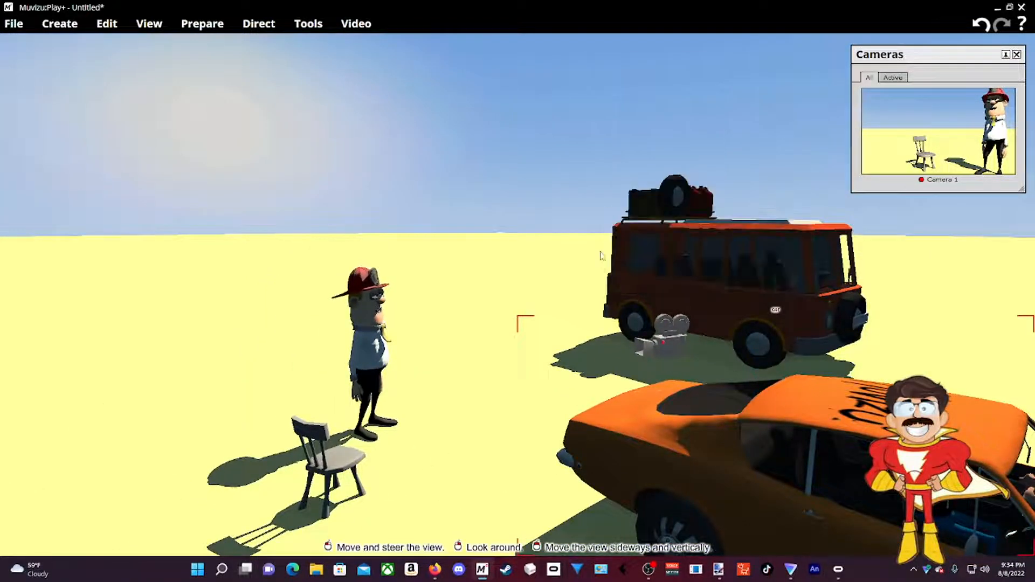
Examine the ground shadows of the character, chair, car and van from several angles.
middle_click_drag(775, 291, 721, 260)
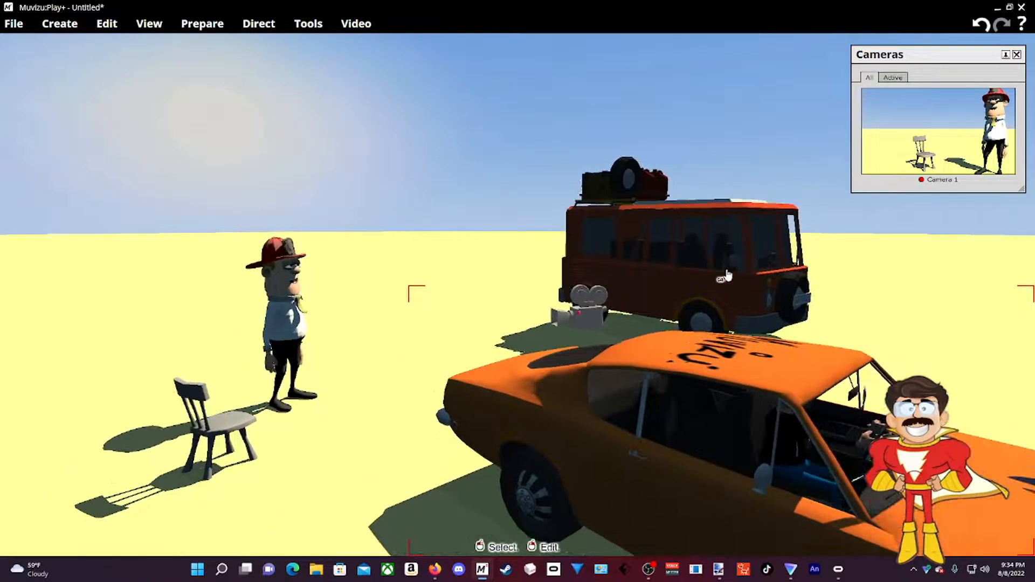
left_click(671, 352)
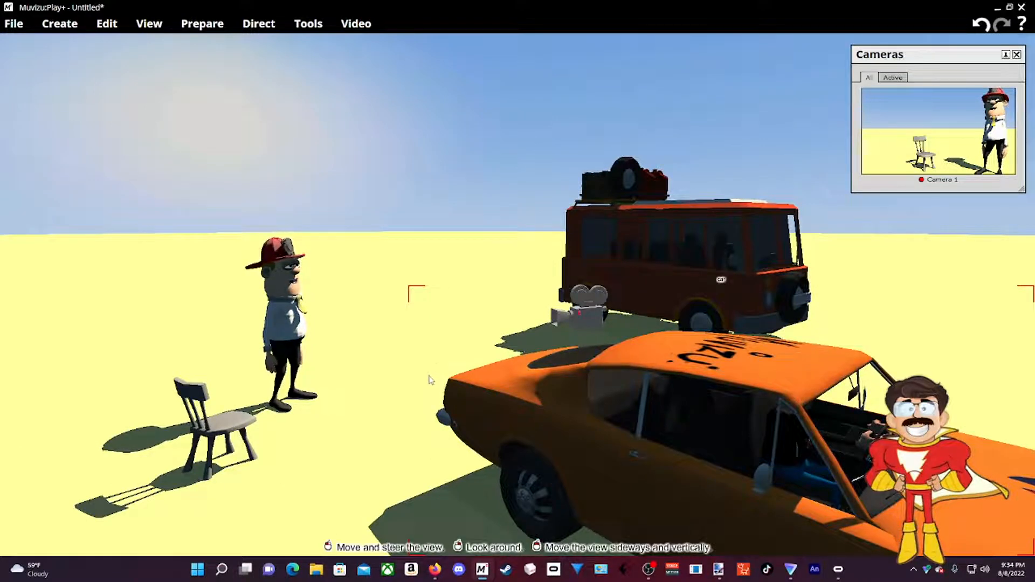
middle_click_drag(785, 333, 785, 270)
right_click_drag(785, 332, 696, 350)
middle_click_drag(785, 333, 728, 332)
right_click_drag(727, 332, 849, 330)
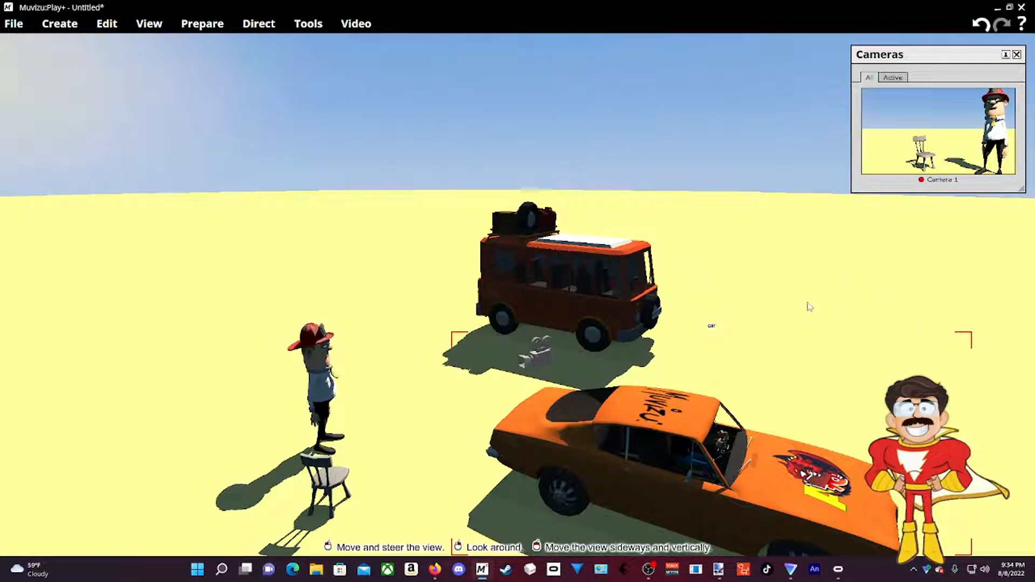
middle_click_drag(908, 306, 830, 302)
middle_click_drag(203, 183, 190, 182)
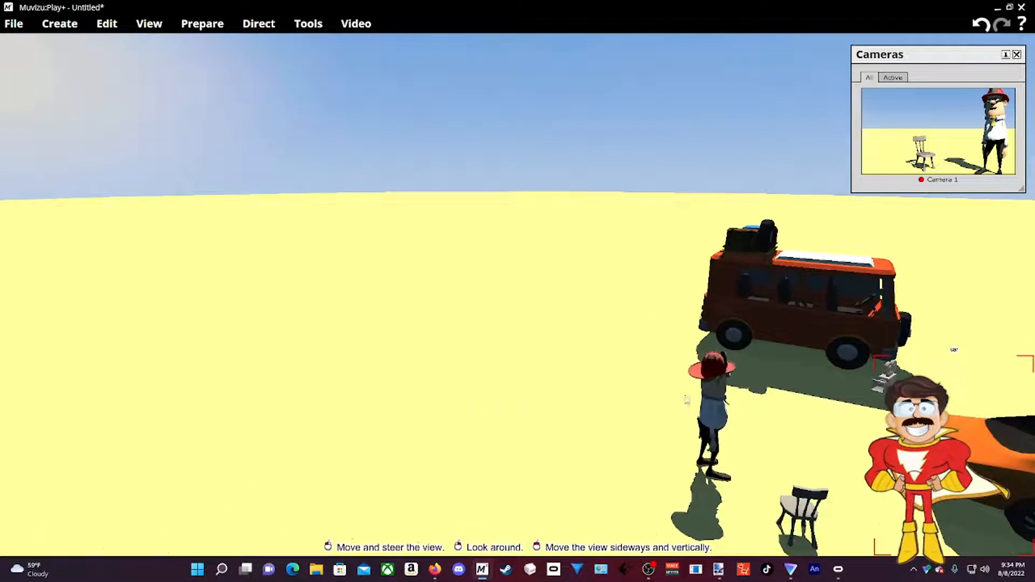
middle_click_drag(728, 369, 839, 417)
left_click_drag(839, 417, 839, 372)
middle_click_drag(839, 372, 838, 337)
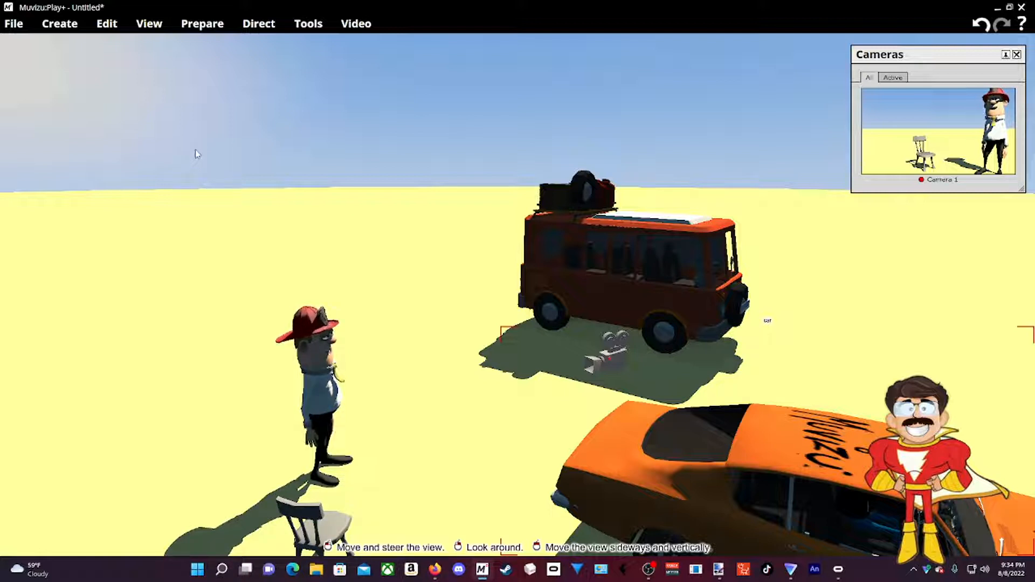
Create a point light, place it above the chair and character, and close the Create window.
left_click(77, 32)
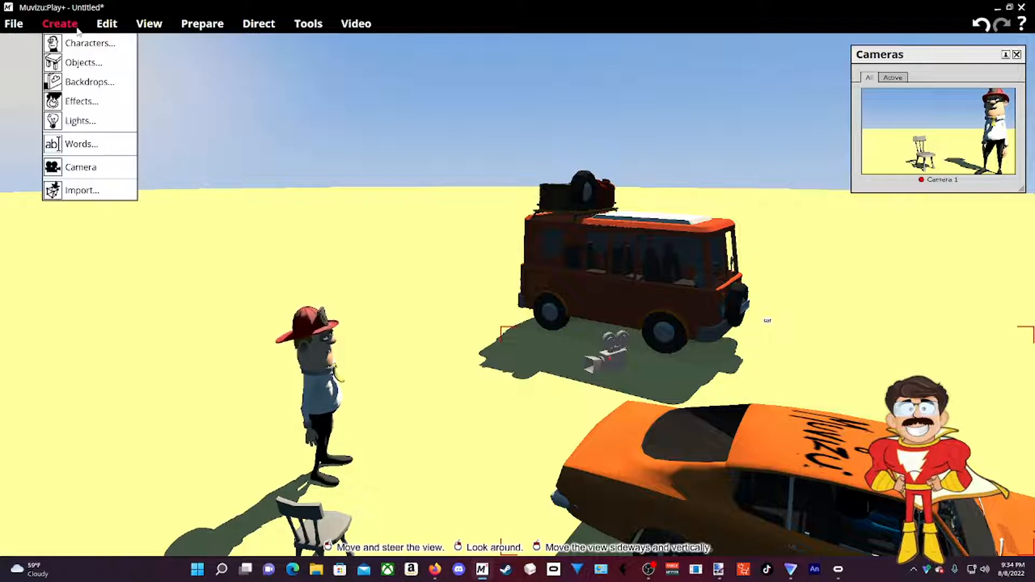
left_click(81, 123)
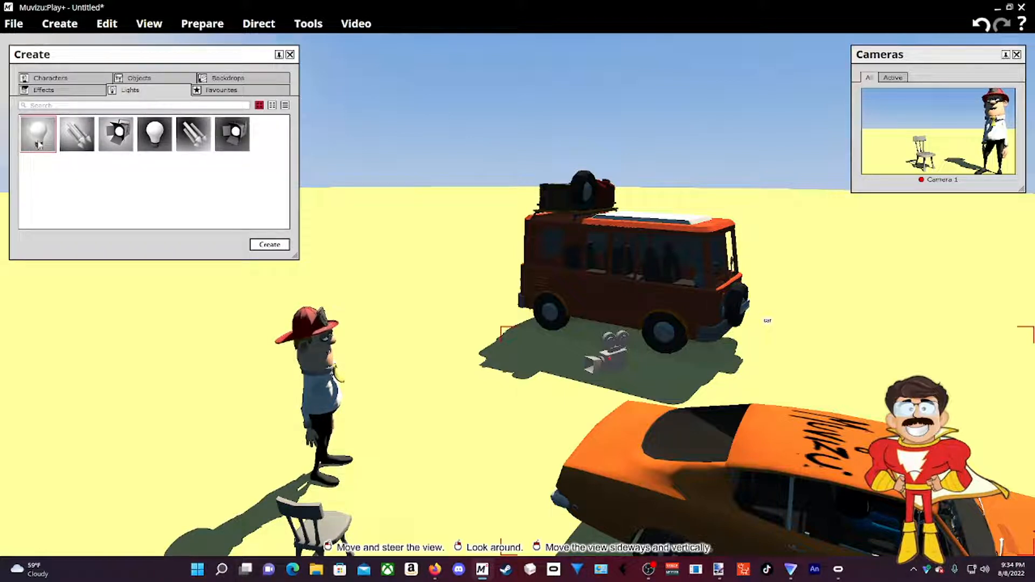
left_click(264, 245)
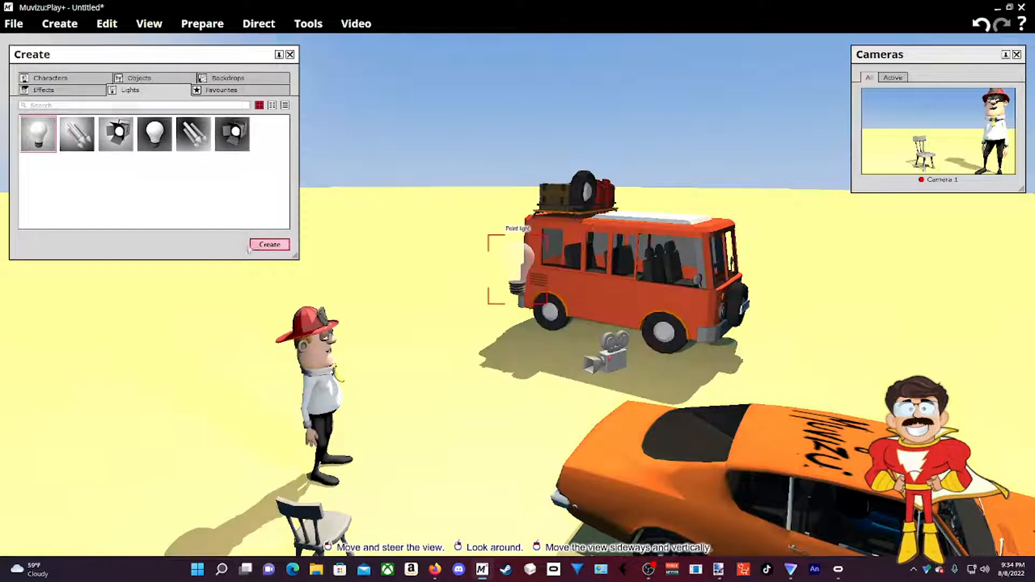
left_click_drag(519, 259, 404, 273)
left_click(291, 55)
left_click_drag(294, 87, 396, 142)
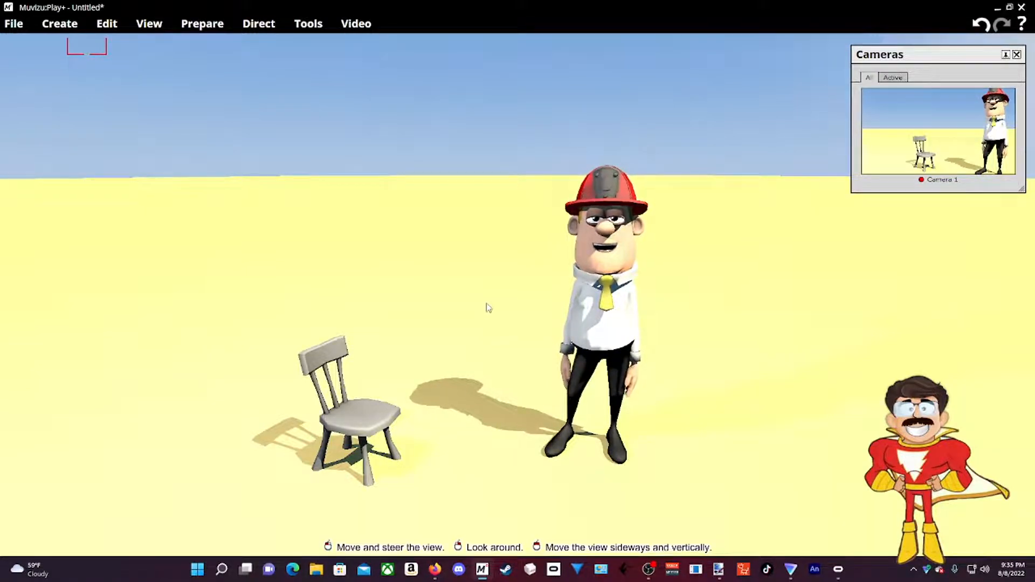
Open the settings of the point light above the chair and turn off its shadow casting.
right_click_drag(588, 277, 420, 281)
left_click_drag(518, 237, 591, 154)
left_click(525, 119)
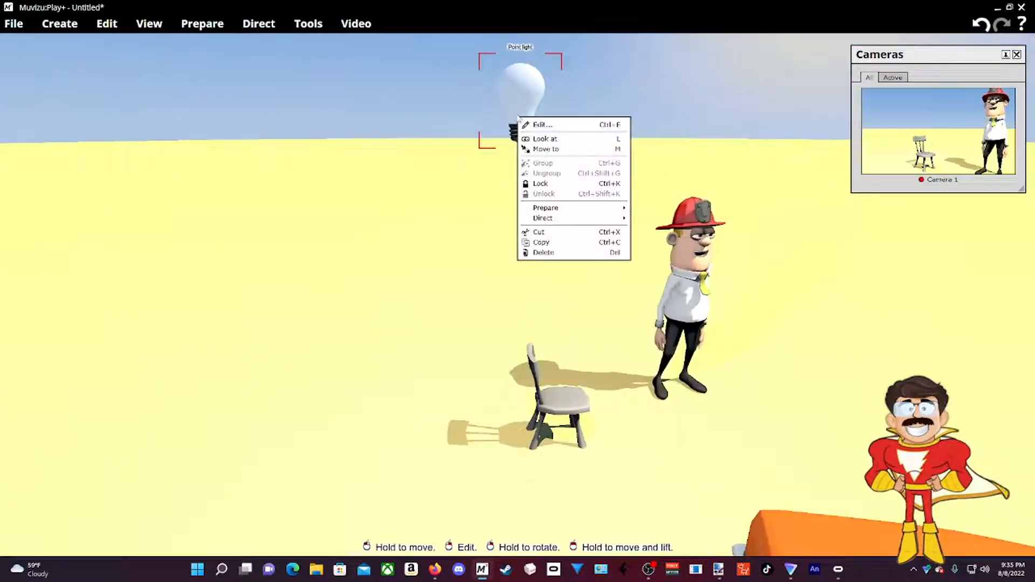
left_click(530, 127)
left_click_drag(891, 304, 868, 258)
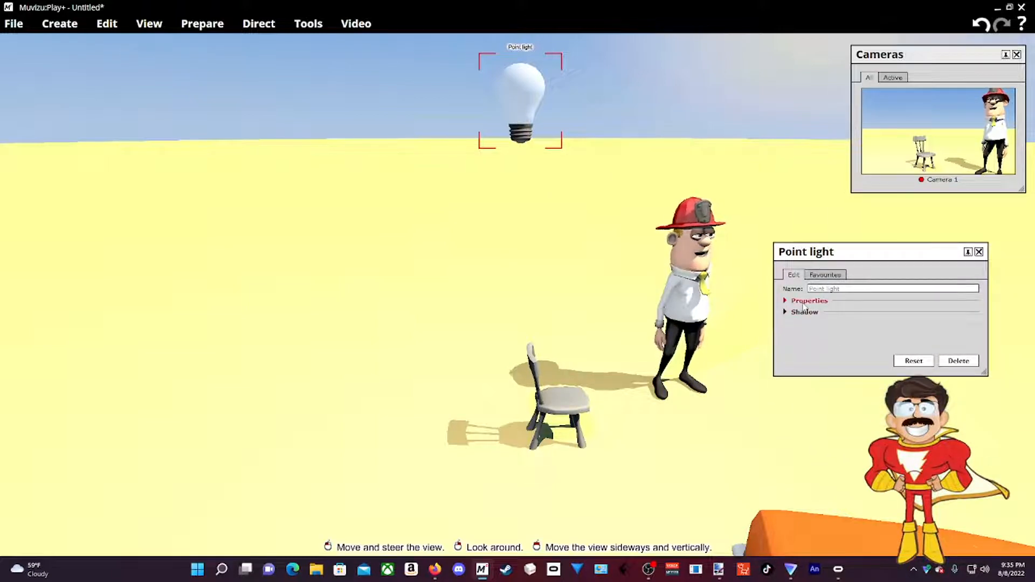
left_click(800, 313)
left_click(839, 325)
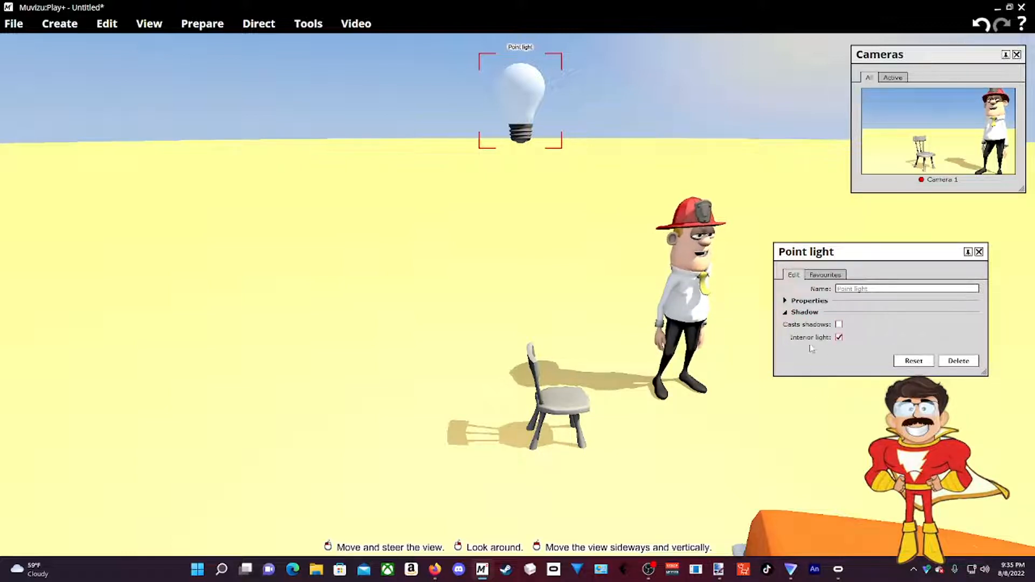
Set the point light's brightness to 12.7% and close its settings.
left_click(809, 301)
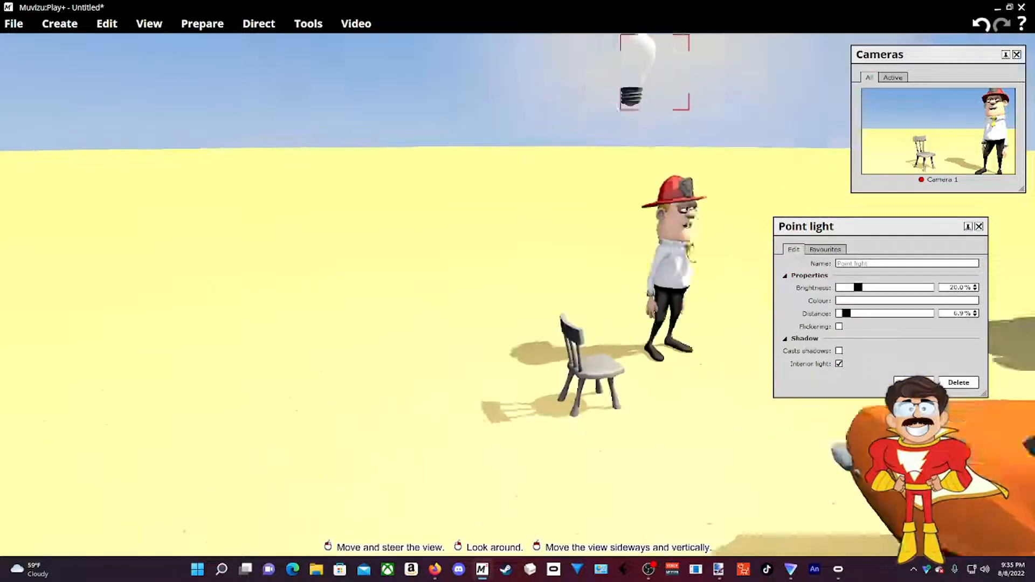
left_click_drag(857, 287, 852, 288)
right_click(627, 331)
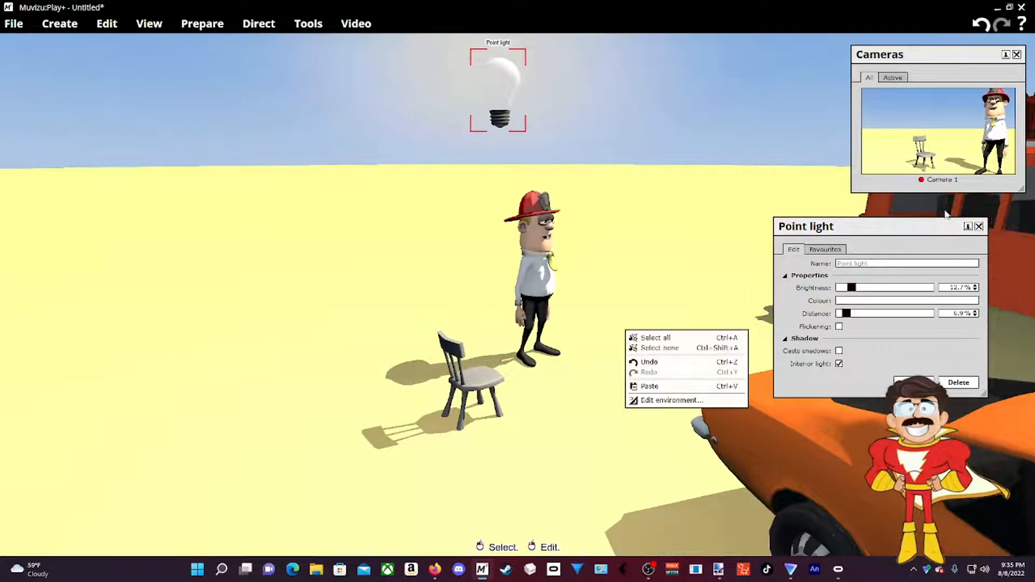
left_click(980, 227)
Copy the van and paste the duplicate over the empty ground away from the other objects.
right_click_drag(673, 276, 841, 259)
left_click_drag(593, 302, 518, 404)
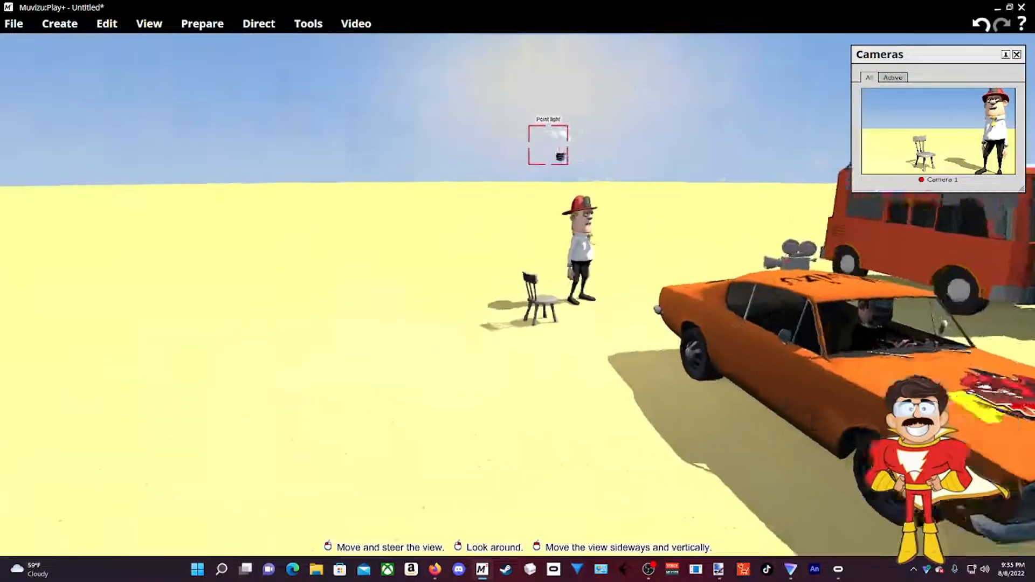
right_click_drag(517, 404, 480, 388)
left_click_drag(479, 388, 582, 389)
right_click_drag(674, 378, 782, 391)
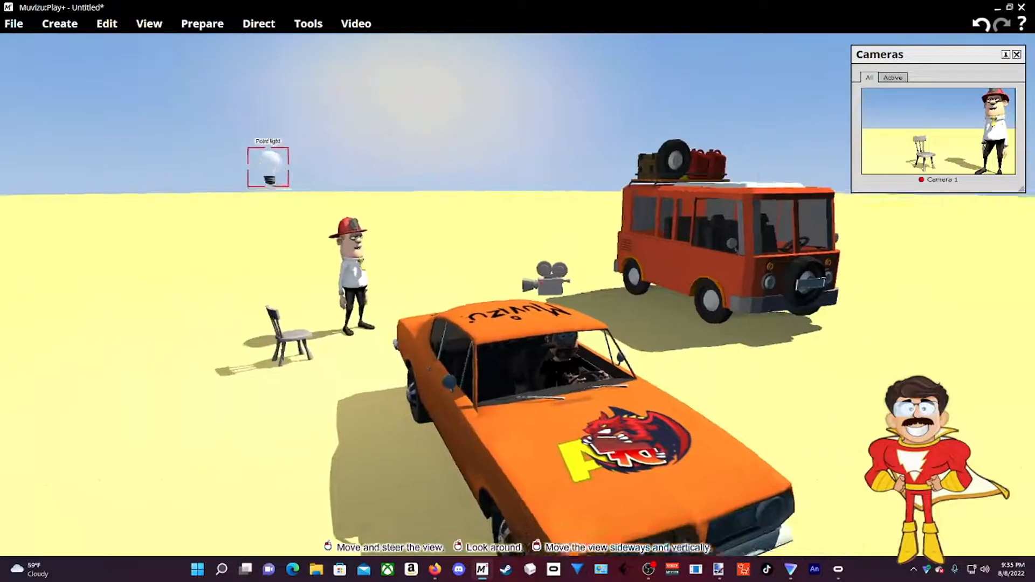
left_click_drag(518, 350, 437, 318)
right_click_drag(437, 319, 521, 325)
left_click(550, 243)
right_click(571, 260)
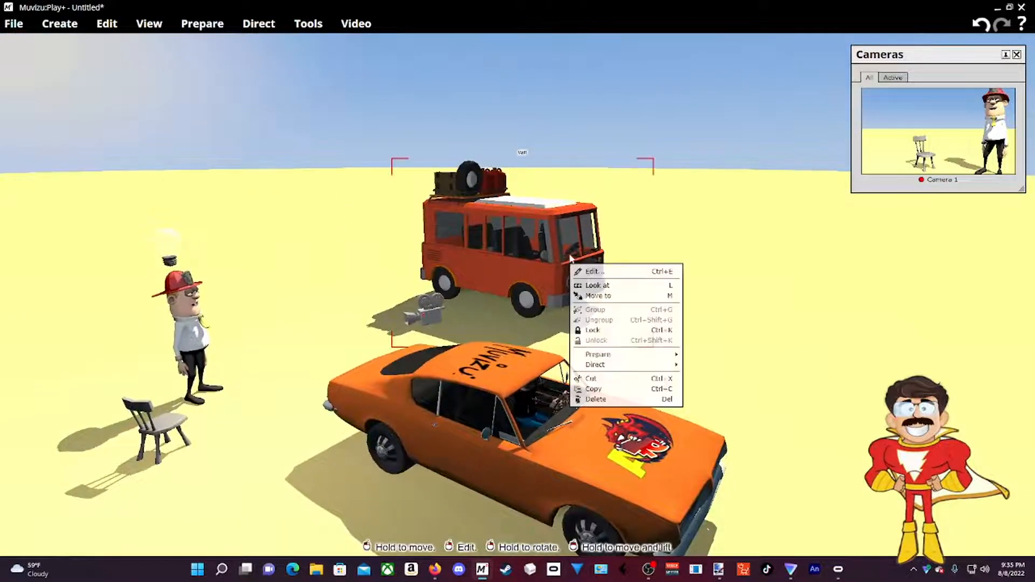
left_click(606, 390)
right_click_drag(606, 377, 705, 334)
right_click(706, 338)
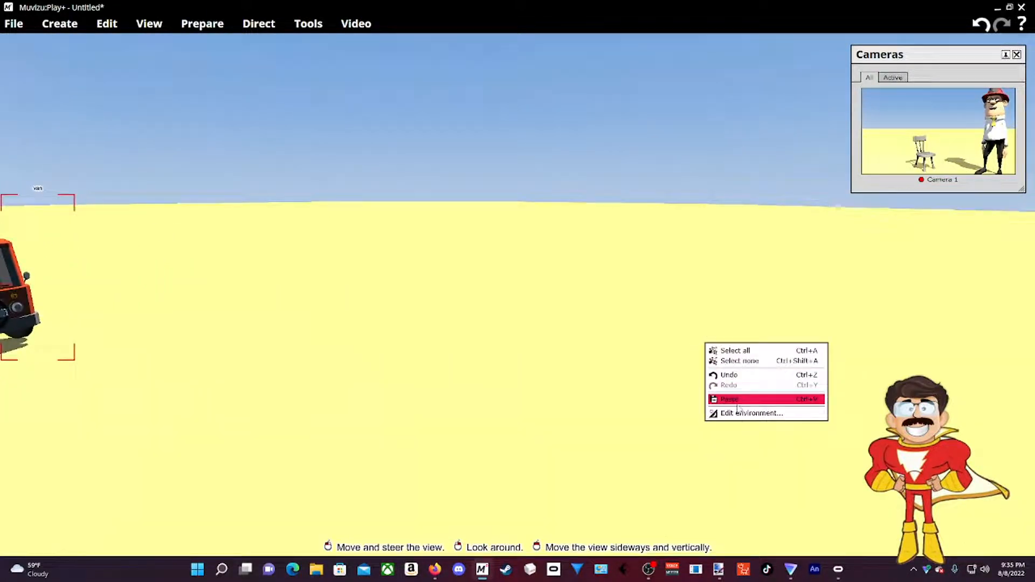
left_click(736, 401)
Turn off floating in the air in the pasted van's physics settings and close its settings.
right_click(539, 64)
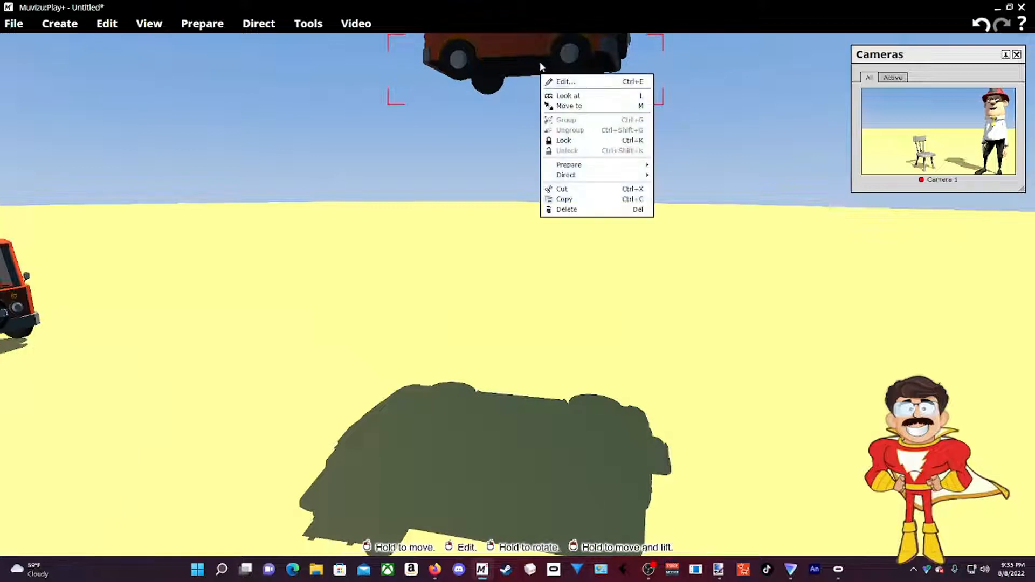
left_click(567, 81)
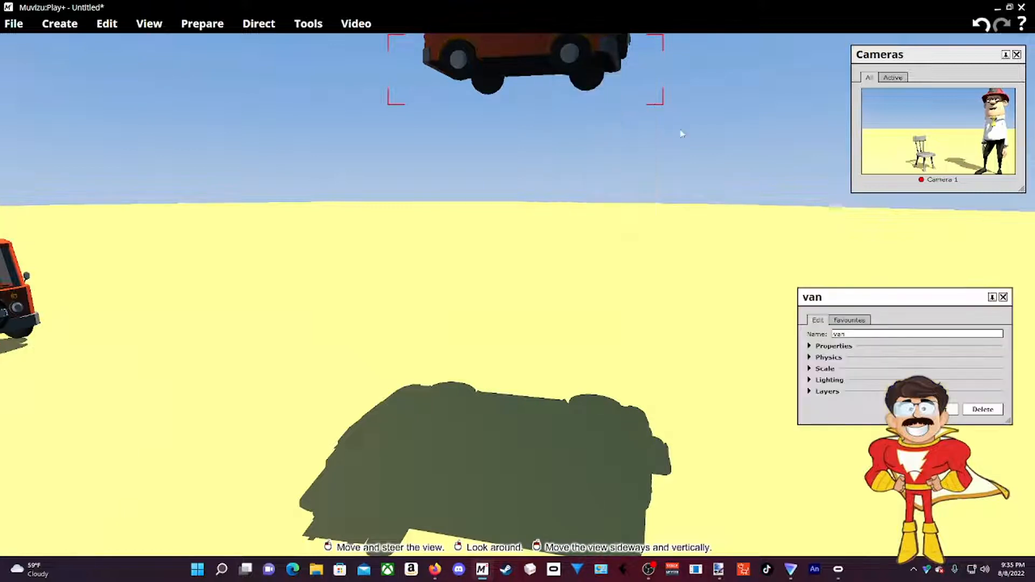
left_click(828, 357)
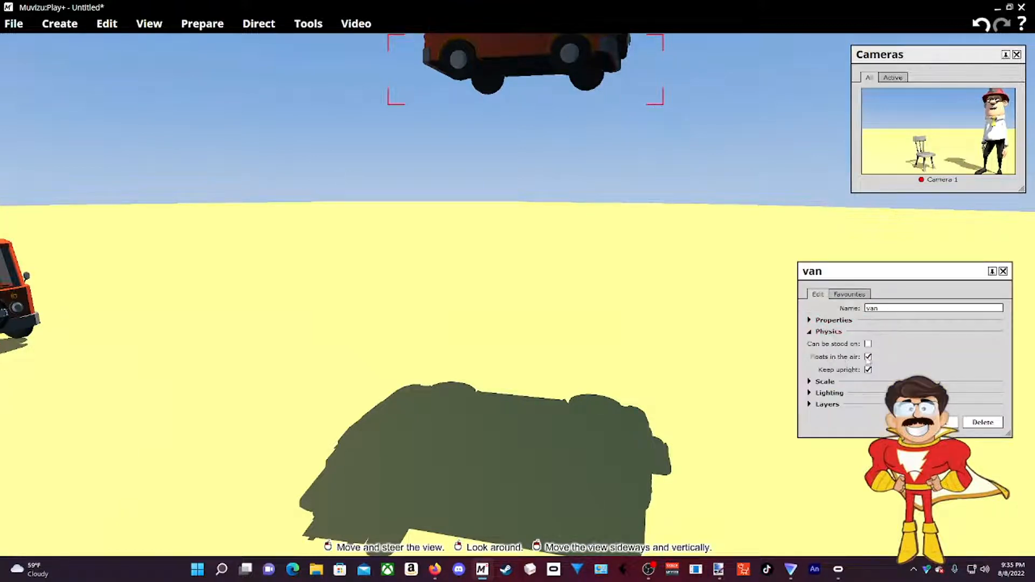
left_click(868, 357)
left_click(1003, 272)
Copy the point light near the character and paste the duplicate between the two vans.
left_click_drag(701, 302, 354, 226)
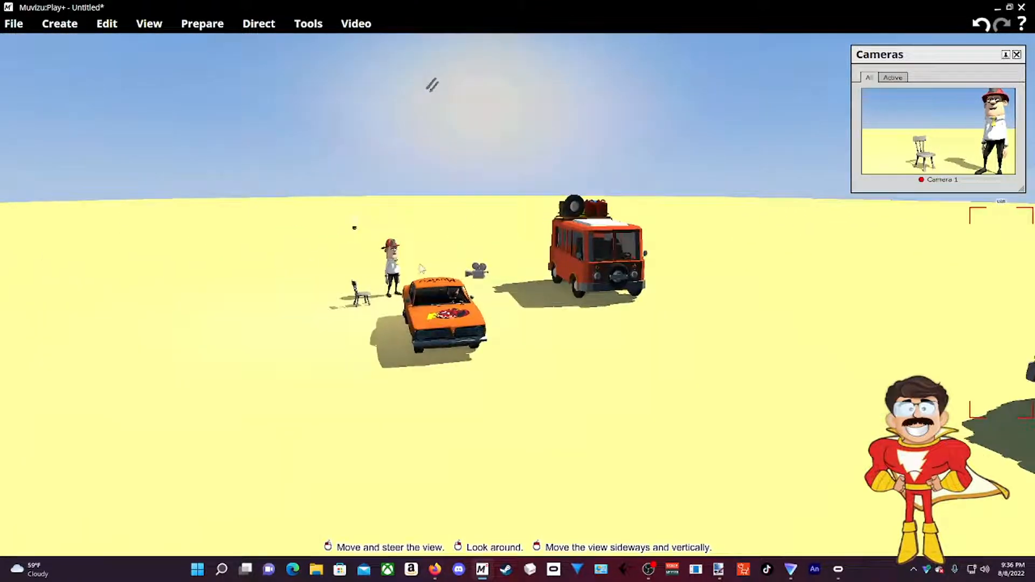
left_click(356, 229)
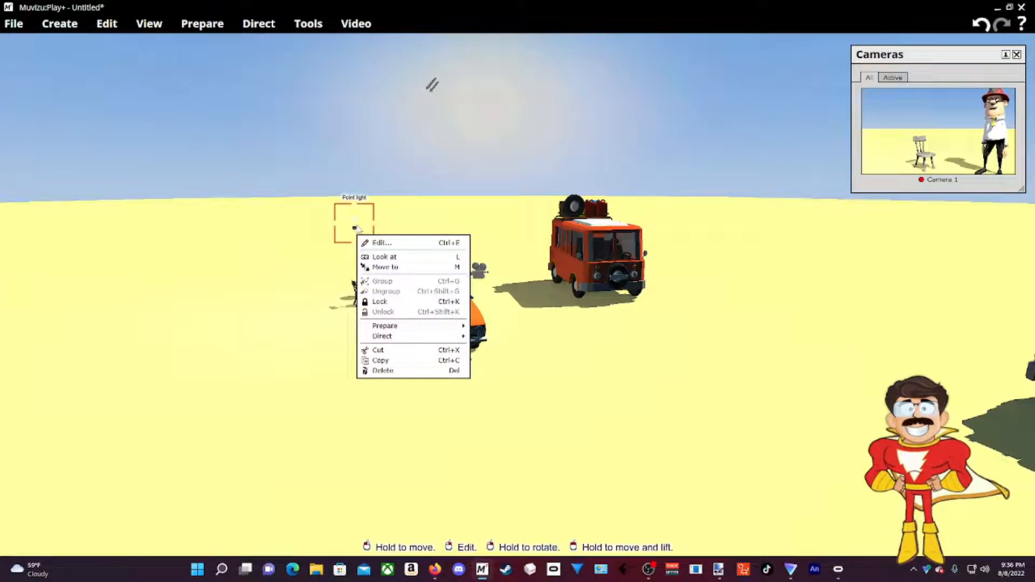
left_click(379, 360)
right_click_drag(317, 382, 372, 382)
right_click(320, 384)
left_click(351, 443)
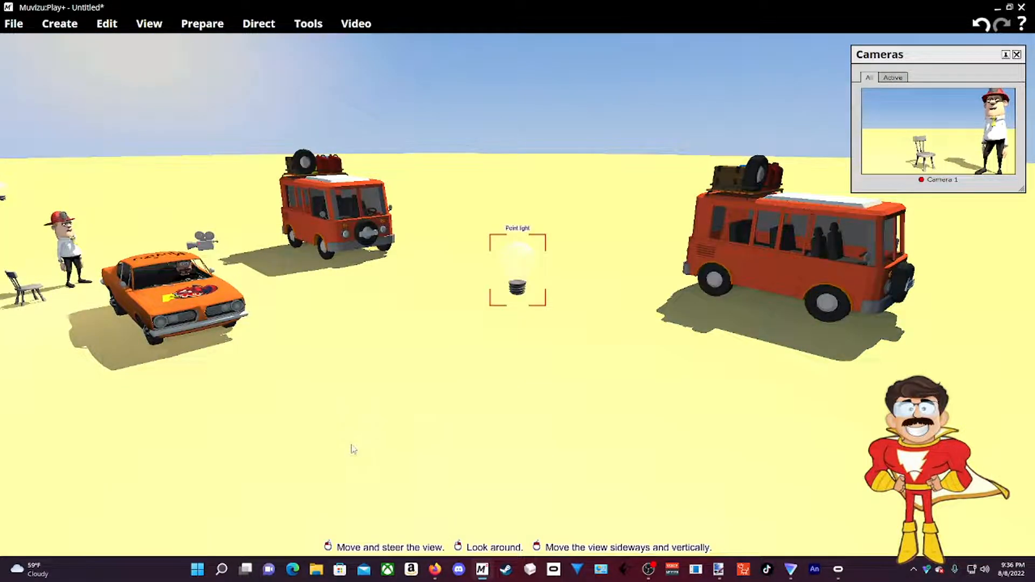
Open the pasted point light's settings and set its distance to 64.8% and its brightness to 7.7%.
right_click(529, 280)
left_click(545, 286)
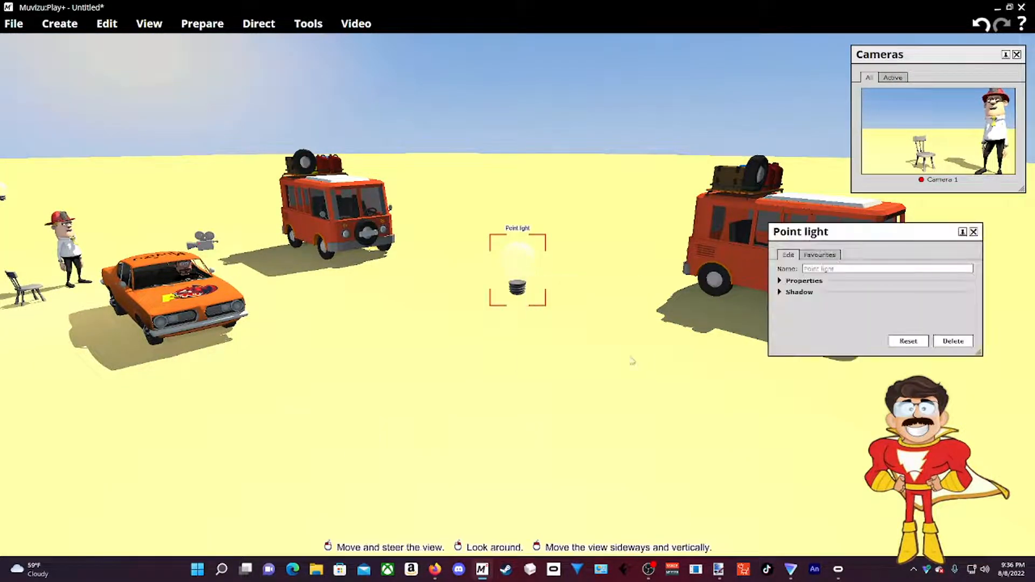
left_click(809, 281)
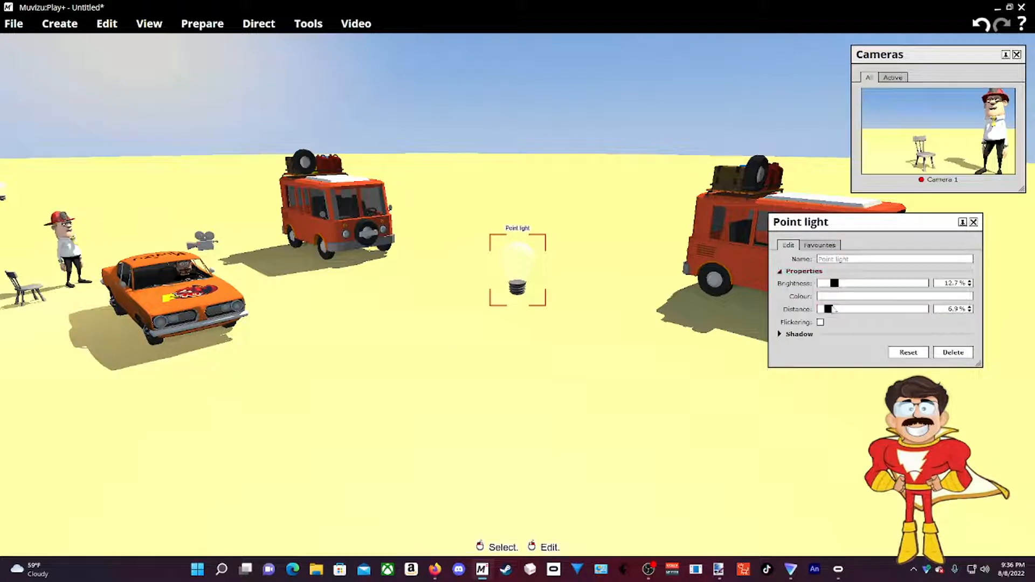
left_click_drag(833, 313, 890, 314)
left_click_drag(711, 356, 718, 375)
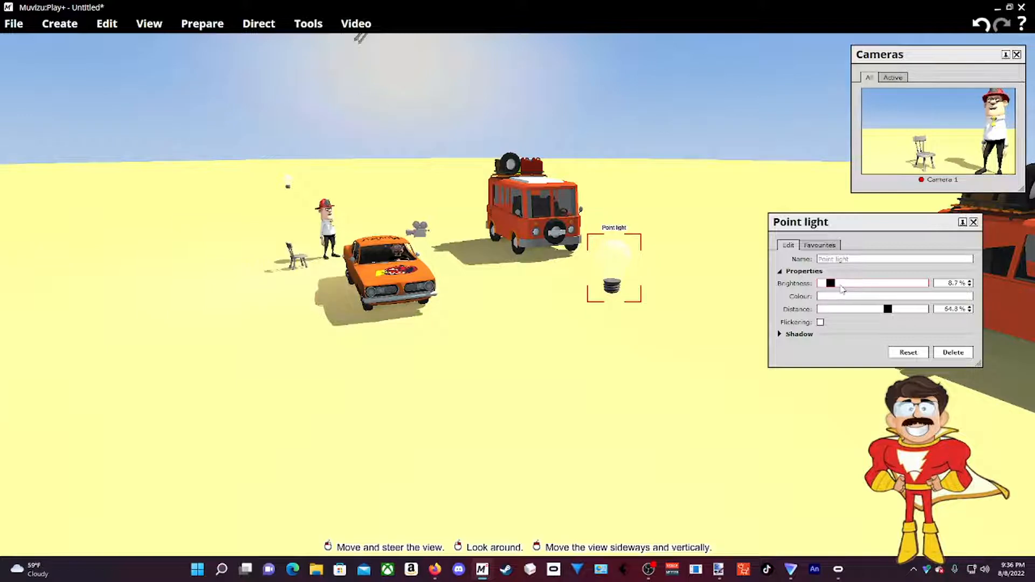
mouse_move(708, 379)
left_mouse_down()
mouse_move(680, 372)
mouse_move(750, 361)
mouse_move(745, 350)
mouse_move(674, 355)
mouse_move(682, 328)
mouse_move(636, 335)
mouse_move(712, 337)
mouse_move(690, 377)
mouse_move(723, 372)
left_mouse_up()
Examine how the point light illuminates the duplicated van's exterior, seats and interior from several angles.
right_click_drag(637, 366, 680, 338)
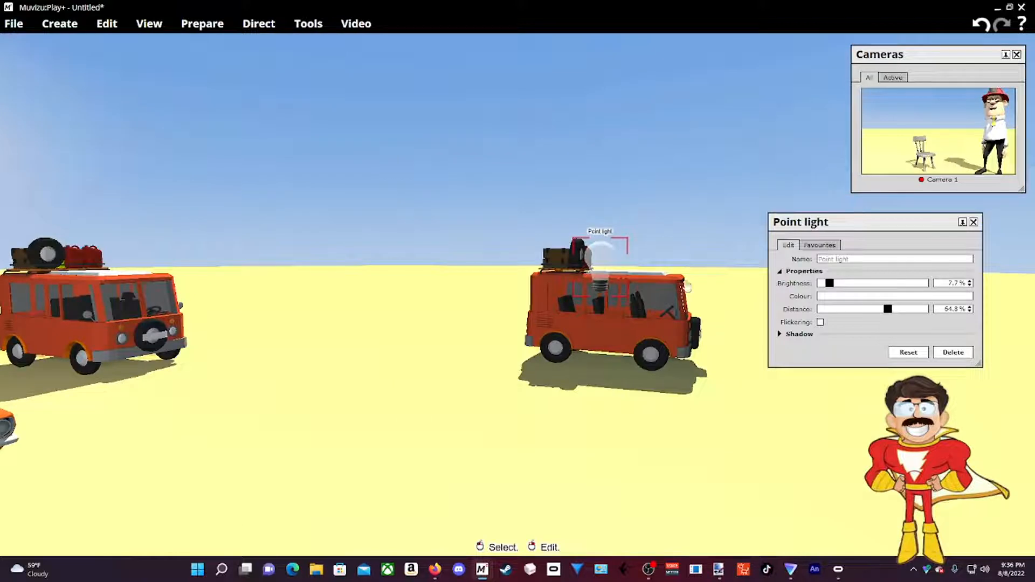
middle_click_drag(638, 384, 723, 364)
left_click_drag(723, 364, 722, 329)
left_click_drag(517, 377, 431, 370)
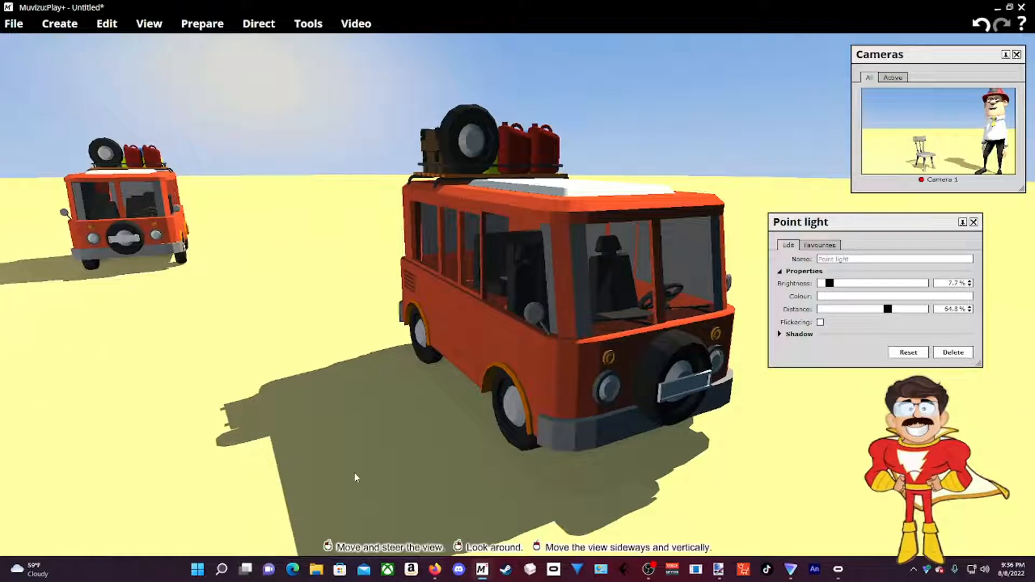
middle_click_drag(234, 369, 280, 410)
left_click_drag(281, 410, 278, 302)
right_click_drag(388, 140, 344, 62)
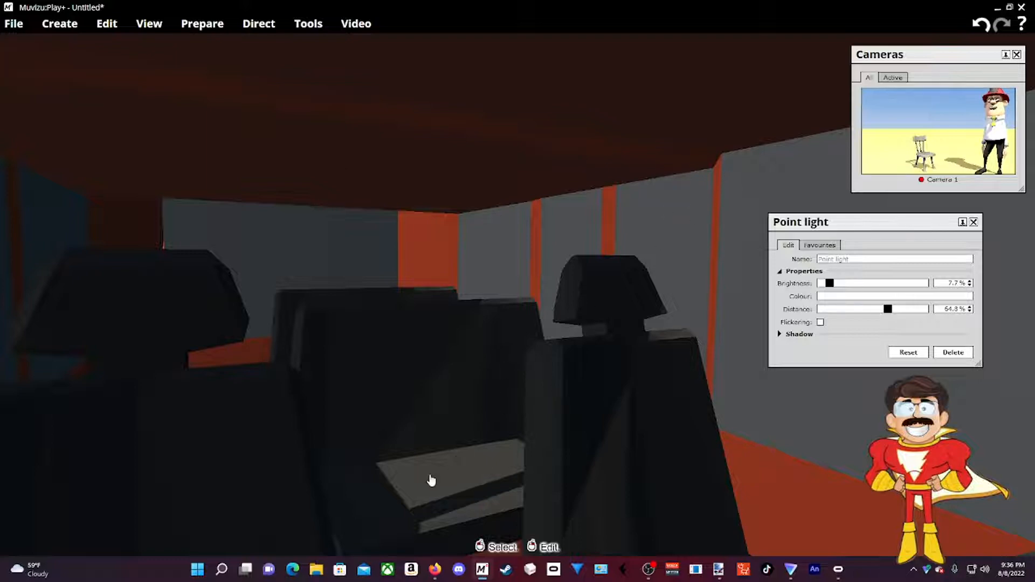
scroll(432, 480, "down", 10)
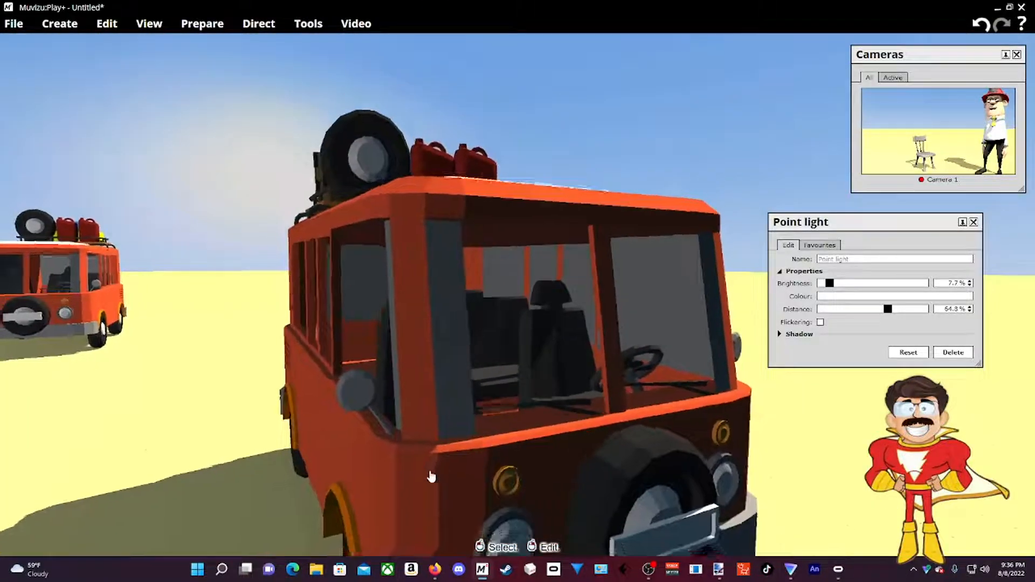
scroll(432, 477, "down", 3)
right_click_drag(431, 477, 286, 440)
left_click_drag(285, 440, 207, 496)
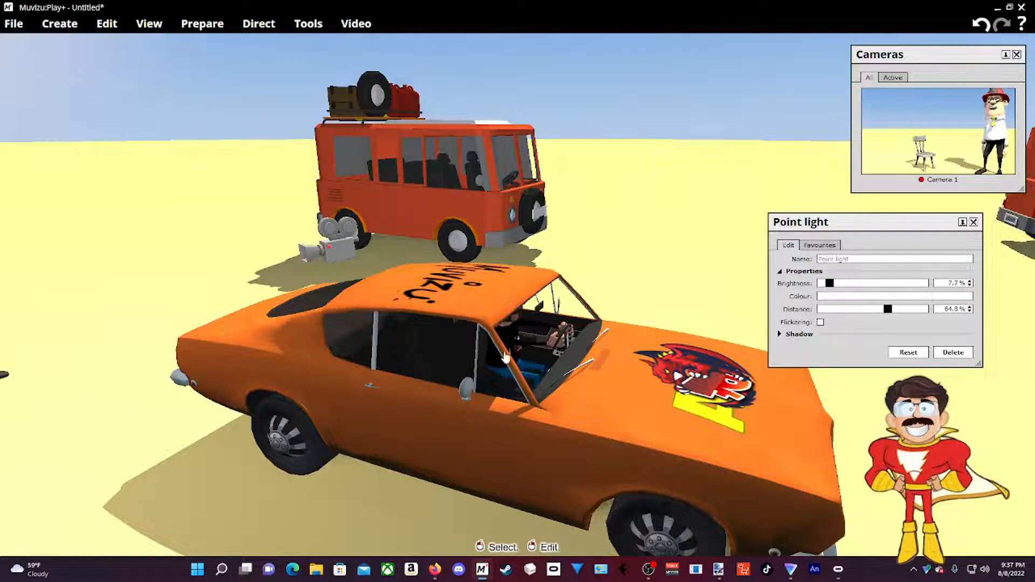
Examine the lighting on the orange car and the character's face, and close the point light's settings.
left_click_drag(636, 254, 607, 277)
left_click_drag(539, 276, 501, 238)
right_click_drag(501, 237, 475, 216)
left_click_drag(475, 216, 420, 205)
left_click_drag(431, 256, 418, 261)
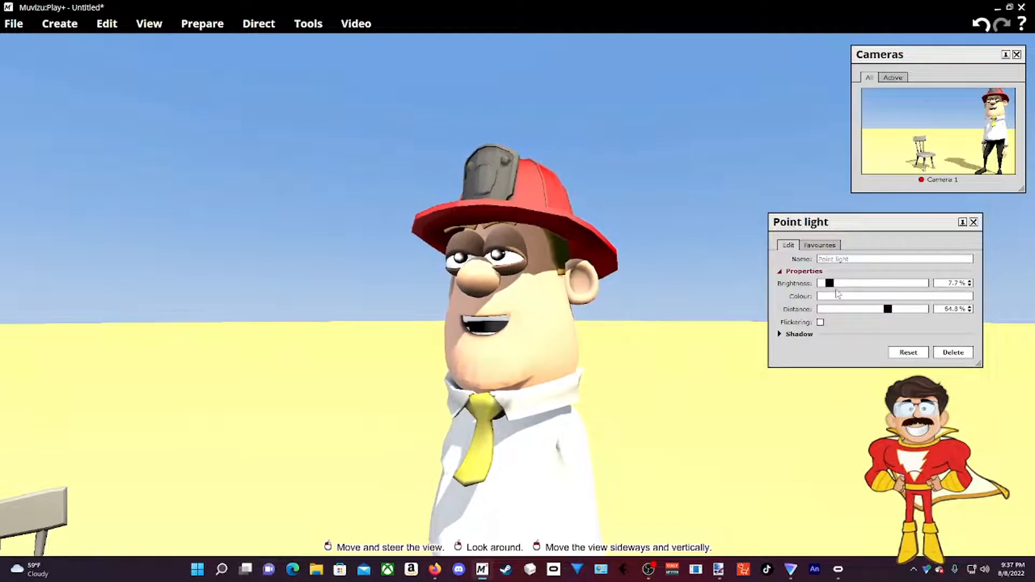
right_click(715, 336)
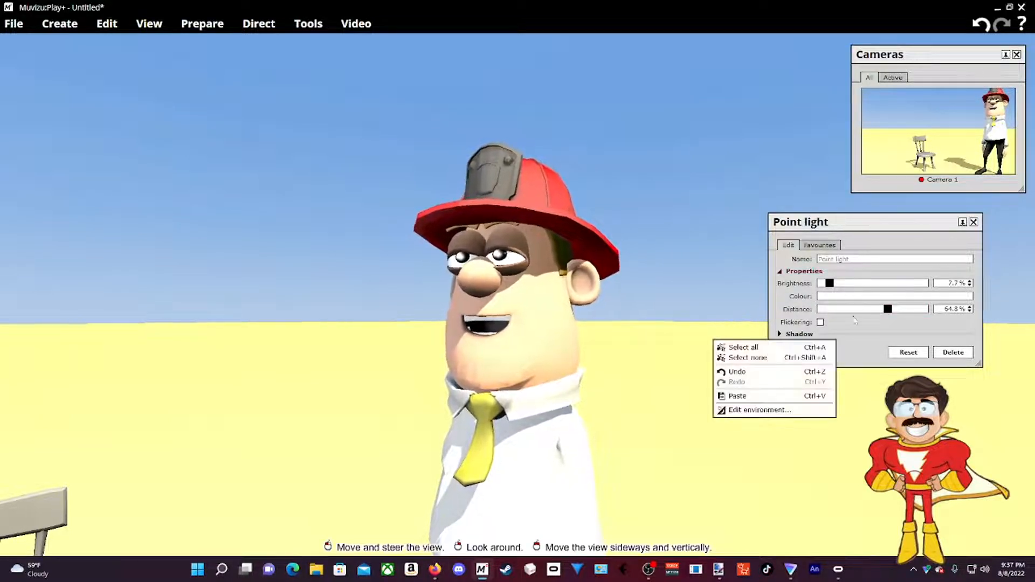
left_click(973, 222)
Open the environment settings, try lower shadow sharpness values such as 70%, and set the sharpness to 94.6%.
right_click(760, 354)
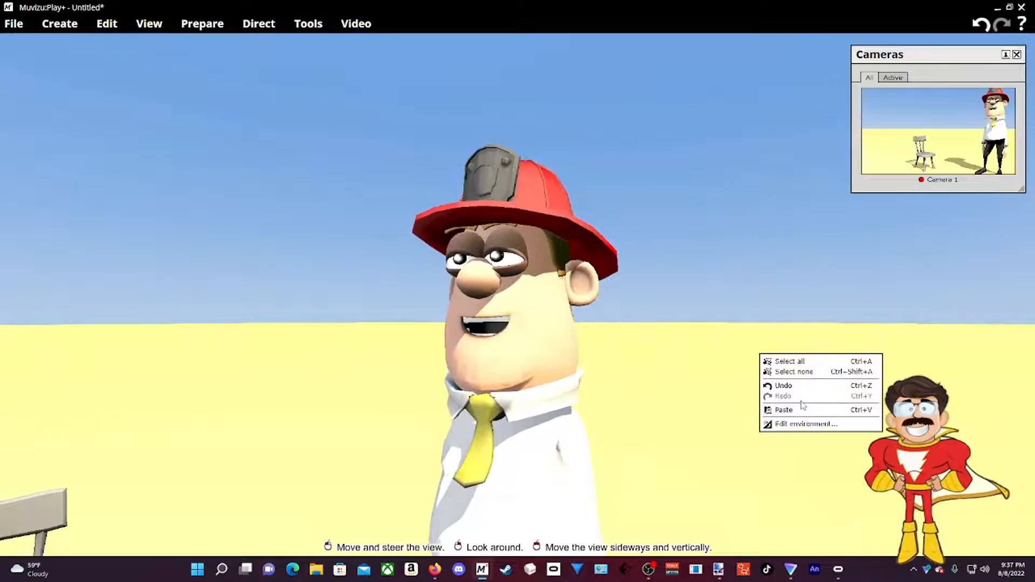
left_click(804, 425)
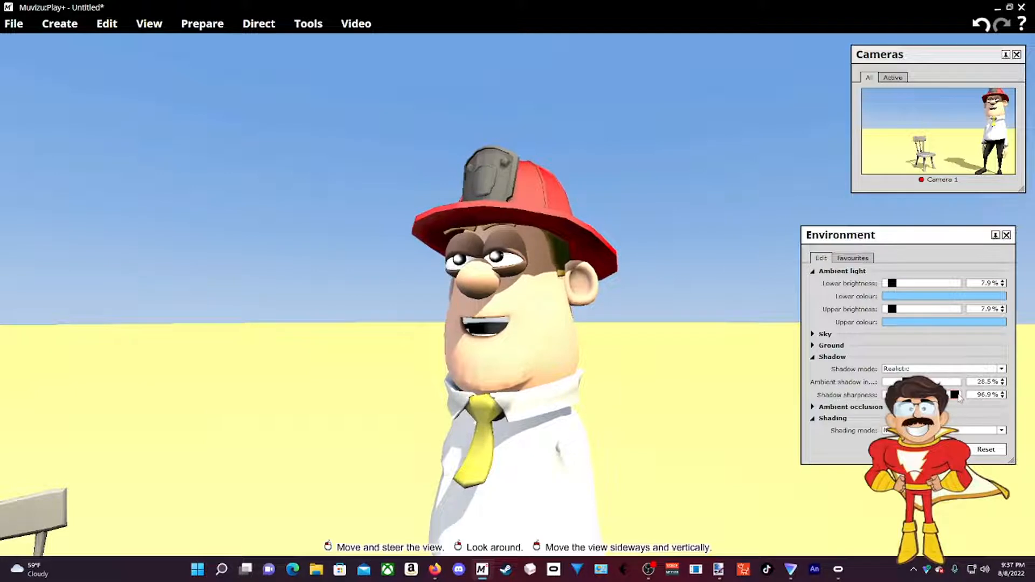
left_click_drag(957, 397, 941, 395)
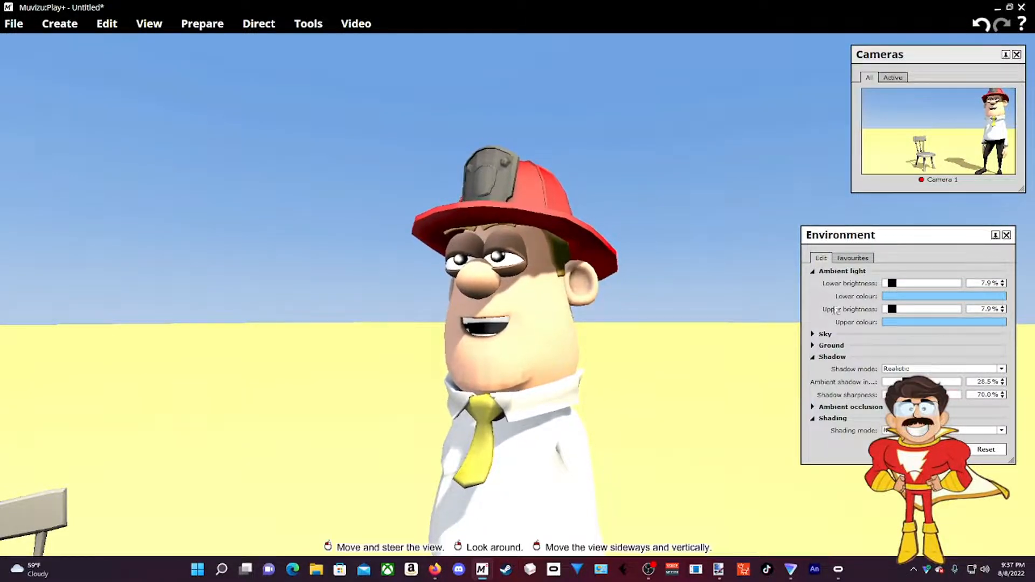
left_click_drag(938, 395, 918, 395)
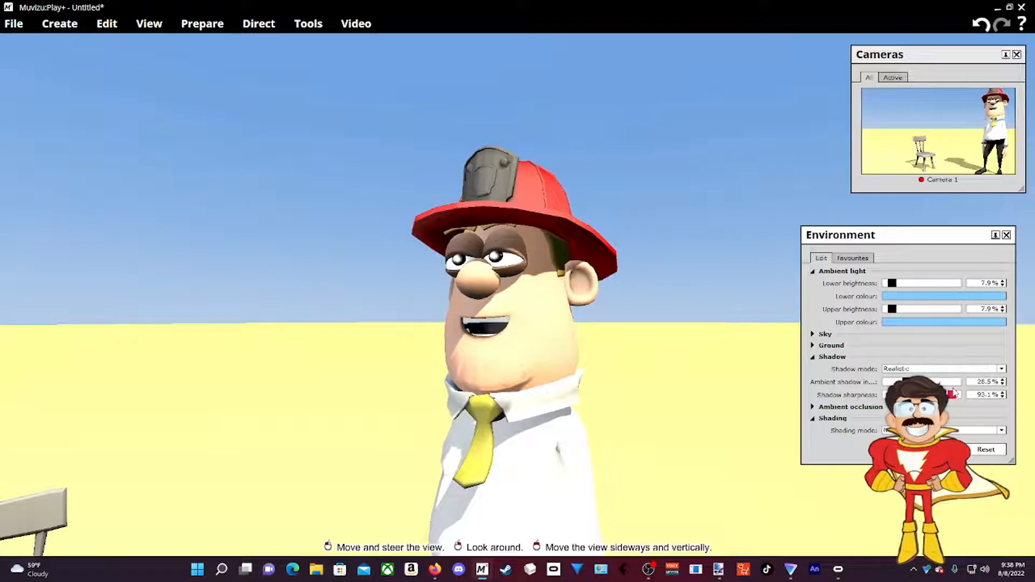
left_click_drag(953, 393, 956, 393)
Set the environment's ambient light to 9.9% lower brightness and 0% upper brightness.
mouse_move(742, 388)
middle_mouse_down()
mouse_move(741, 358)
mouse_move(741, 375)
middle_mouse_up()
right_click_drag(741, 375, 798, 392)
middle_click_drag(798, 393, 747, 361)
left_click_drag(747, 361, 746, 426)
middle_click_drag(747, 426, 693, 429)
right_click_drag(693, 429, 863, 397)
middle_click_drag(863, 397, 899, 282)
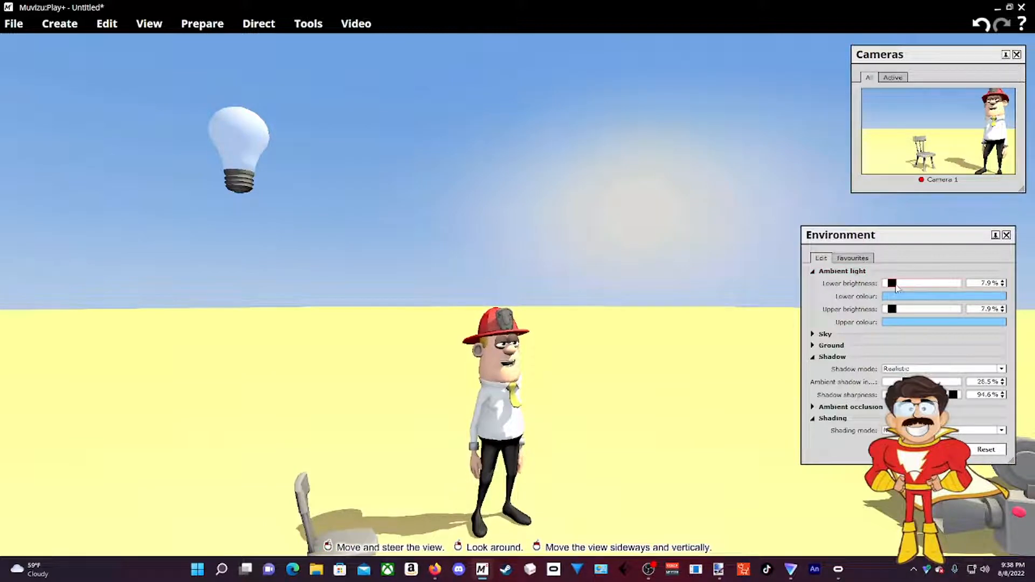
left_click_drag(895, 285, 885, 310)
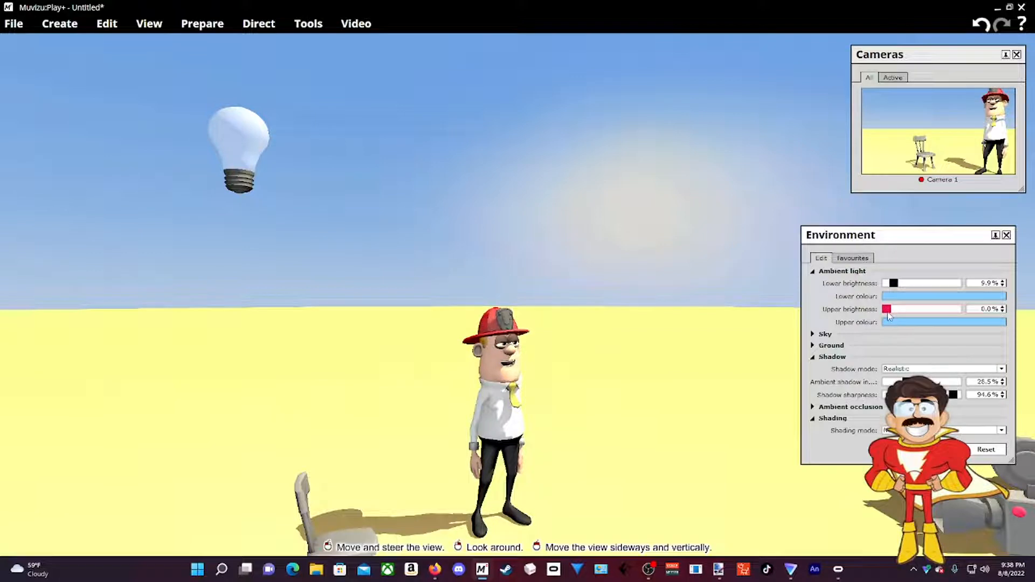
Set the environment's ambient light to 0.8% upper brightness and 17.7% lower brightness.
left_click_drag(889, 313, 890, 312)
right_click_drag(700, 323, 830, 378)
middle_click_drag(647, 323, 475, 405)
mouse_move(895, 282)
left_mouse_down()
mouse_move(951, 281)
mouse_move(899, 284)
left_mouse_up()
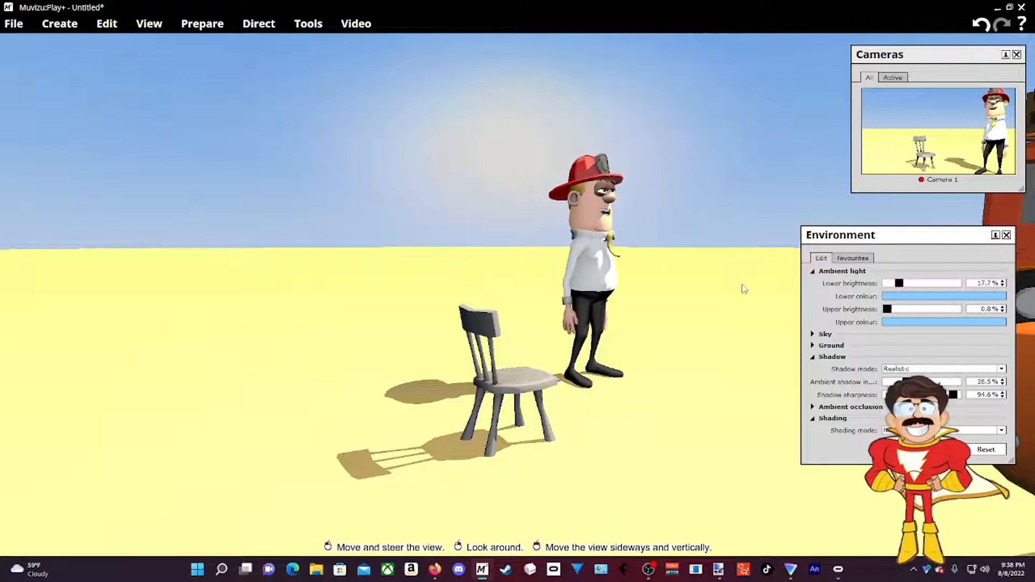
Set the brightness of the point light above the character to 7.7%, and close the light and environment settings.
middle_click_drag(658, 294, 659, 293)
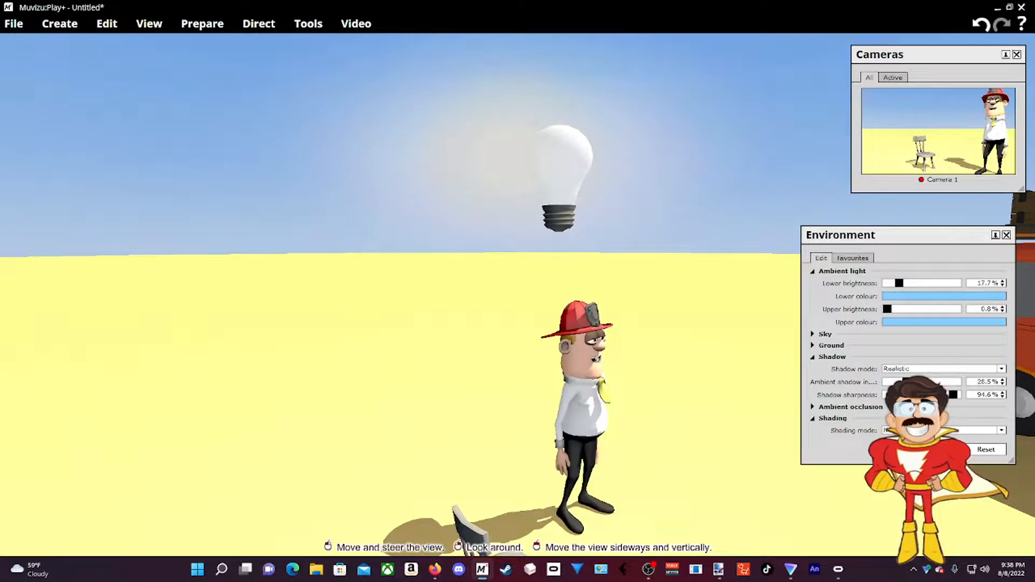
right_click(557, 180)
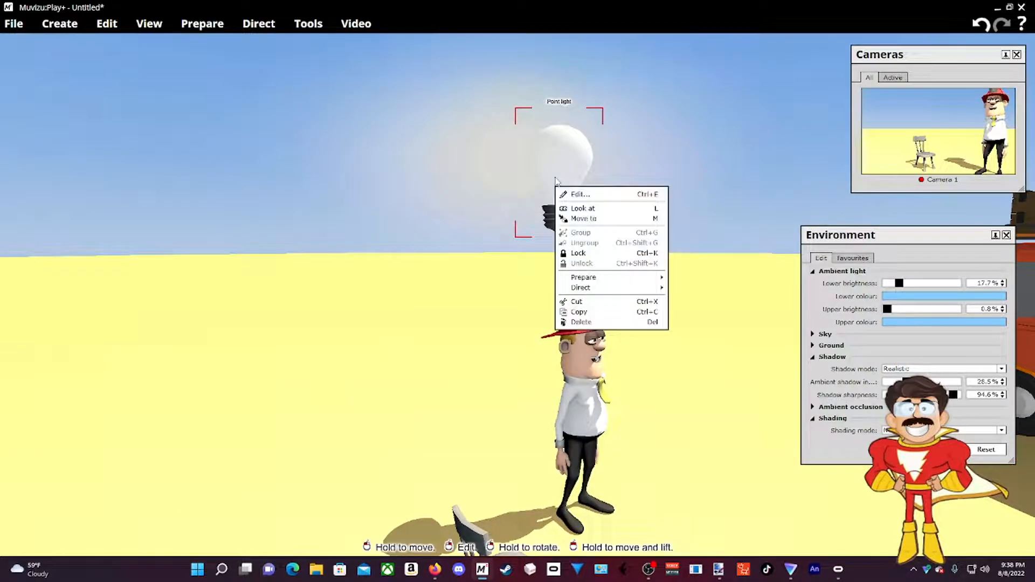
left_click(580, 194)
left_click_drag(868, 313, 864, 312)
key("Left")
key("Left")
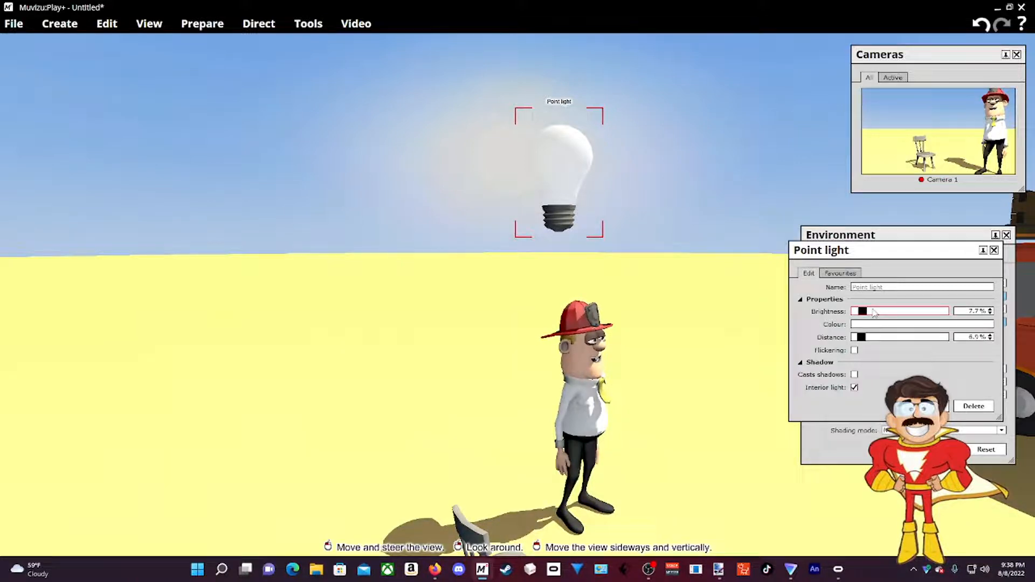
left_click(993, 251)
left_click(1008, 236)
Examine the lighting and shadows on the character, chair, orange car and vans from several angles across the scene.
right_click_drag(723, 302, 769, 225)
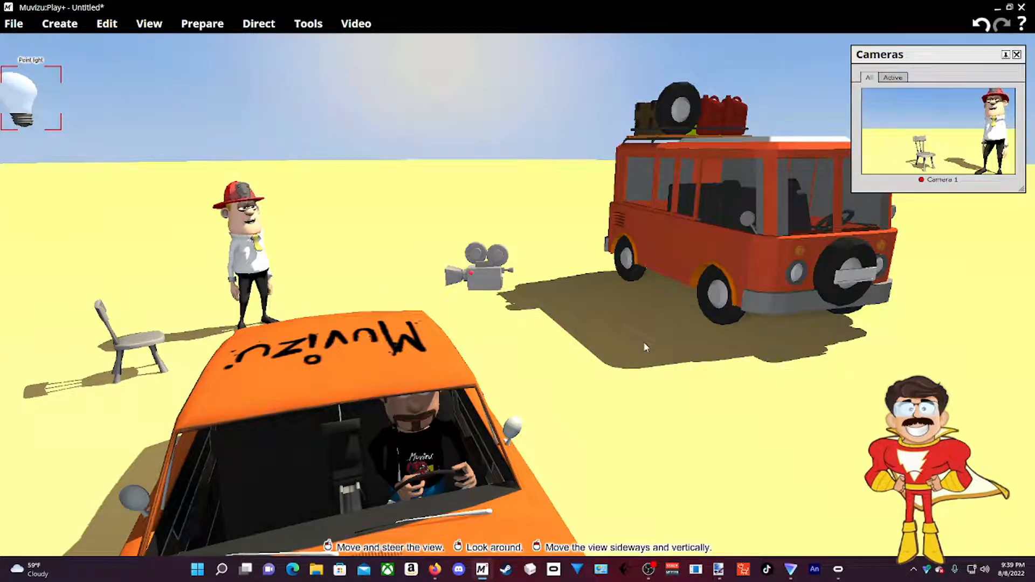
left_click_drag(650, 346, 665, 381)
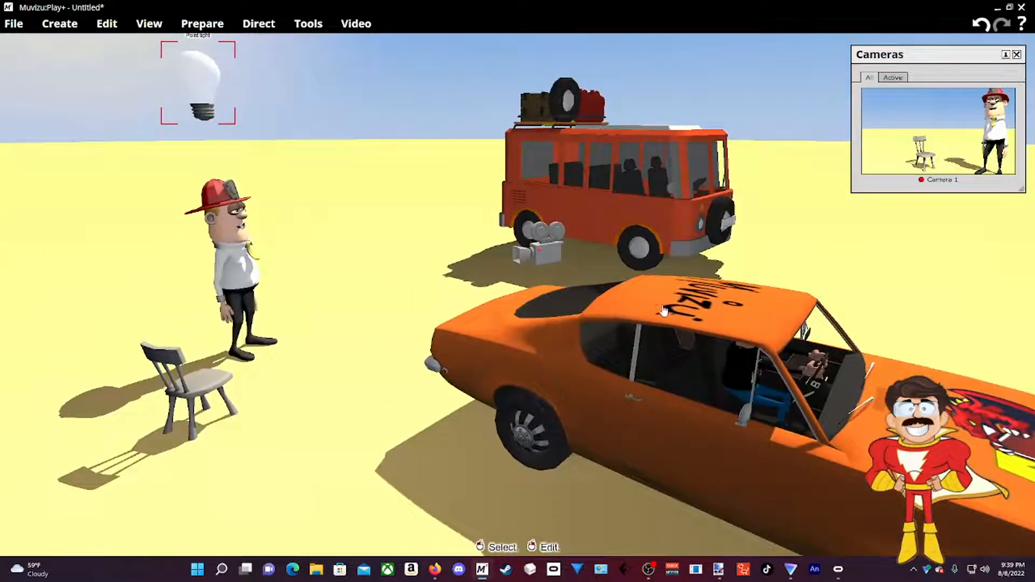
right_click_drag(665, 381, 674, 167)
left_click(332, 127)
right_click_drag(335, 131, 162, 270)
mouse_move(516, 183)
right_mouse_down()
mouse_move(522, 92)
mouse_move(496, 189)
right_mouse_up()
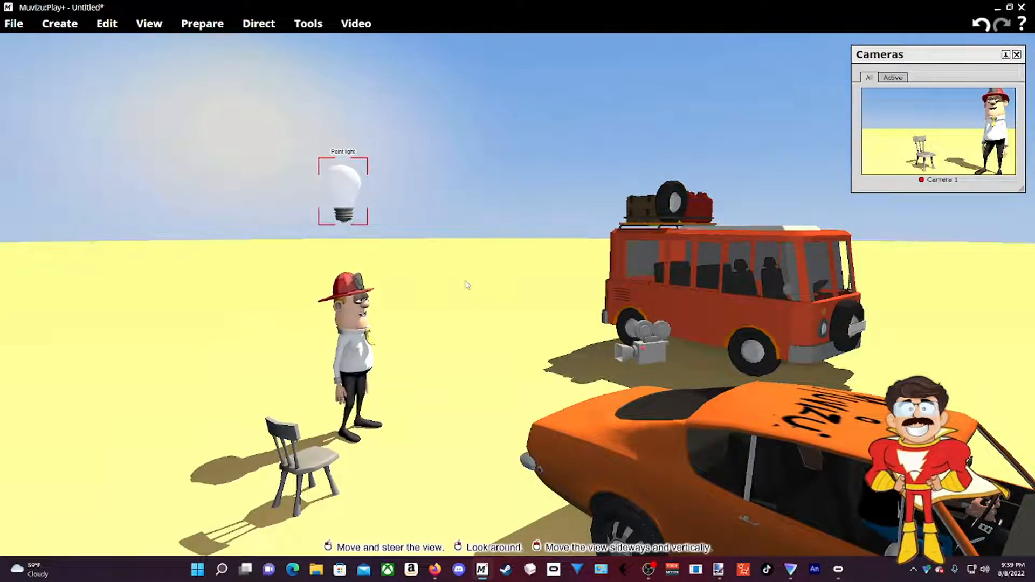
right_click_drag(475, 302, 804, 312)
left_click_drag(803, 312, 806, 280)
right_click_drag(806, 281, 483, 328)
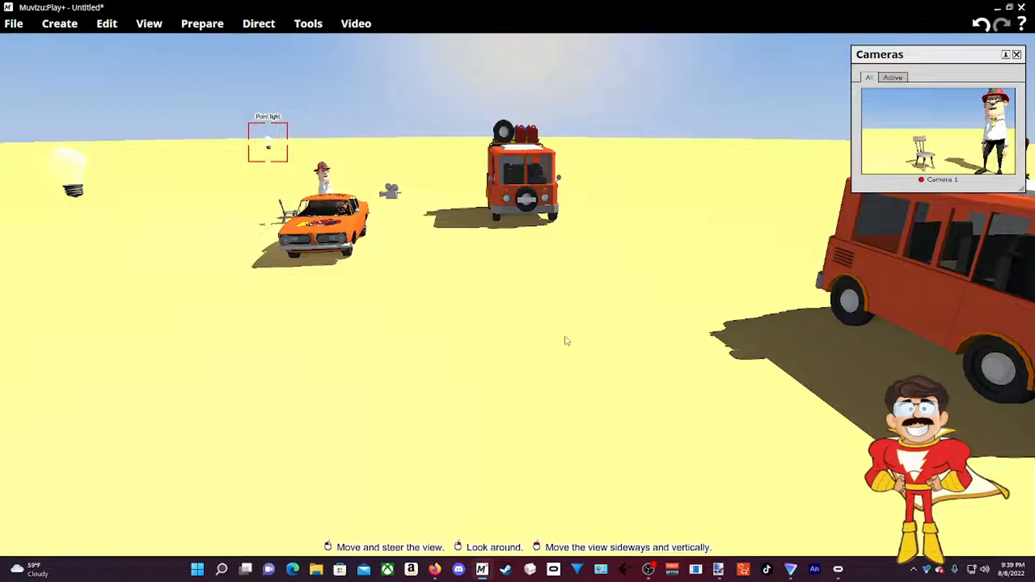